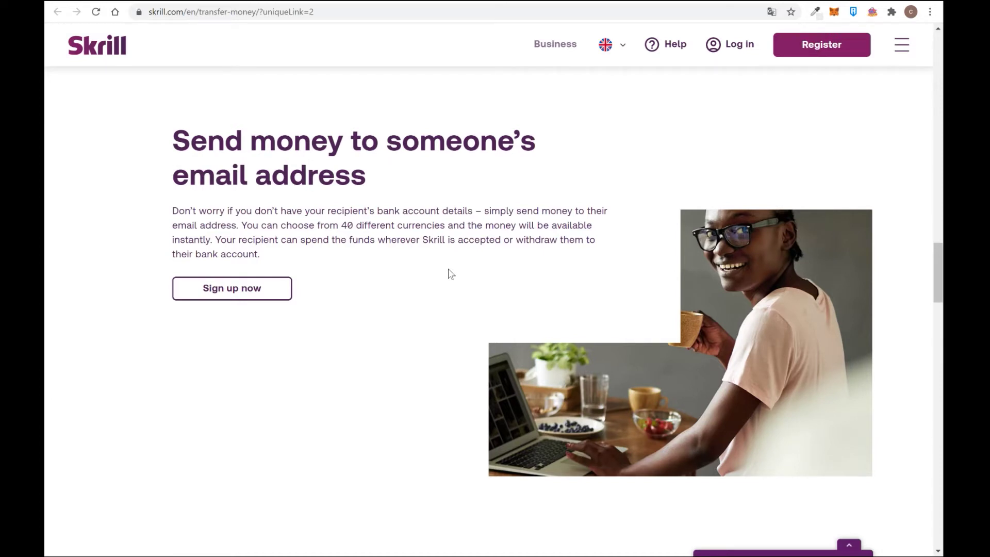
{"action": "left_click", "coordinate": [445, 269]}
{"action": "left_click", "coordinate": [444, 273]}
{"action": "left_click", "coordinate": [442, 271]}
{"action": "left_click", "coordinate": [442, 275]}
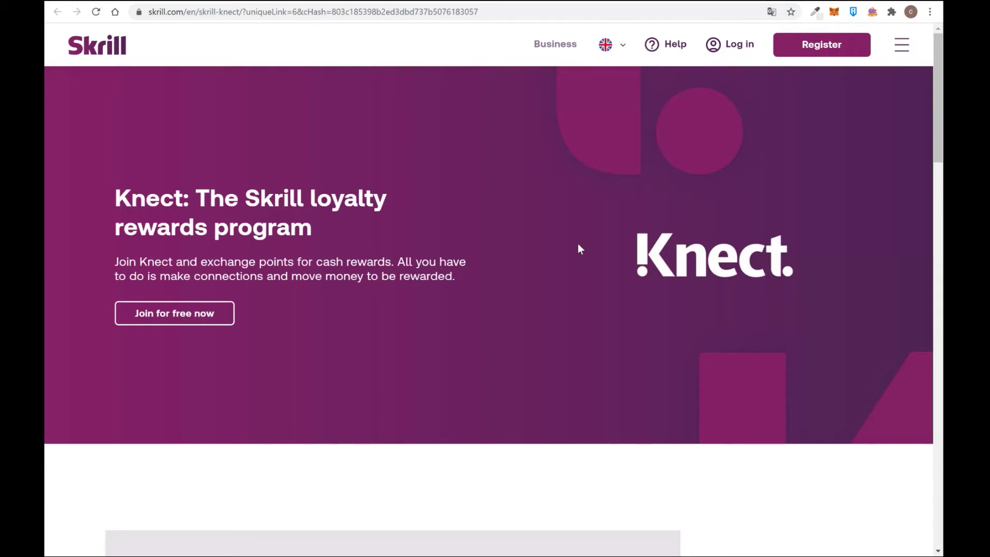
{"action": "scroll", "coordinate": [572, 241], "scroll_direction": "down", "scroll_amount": 4}
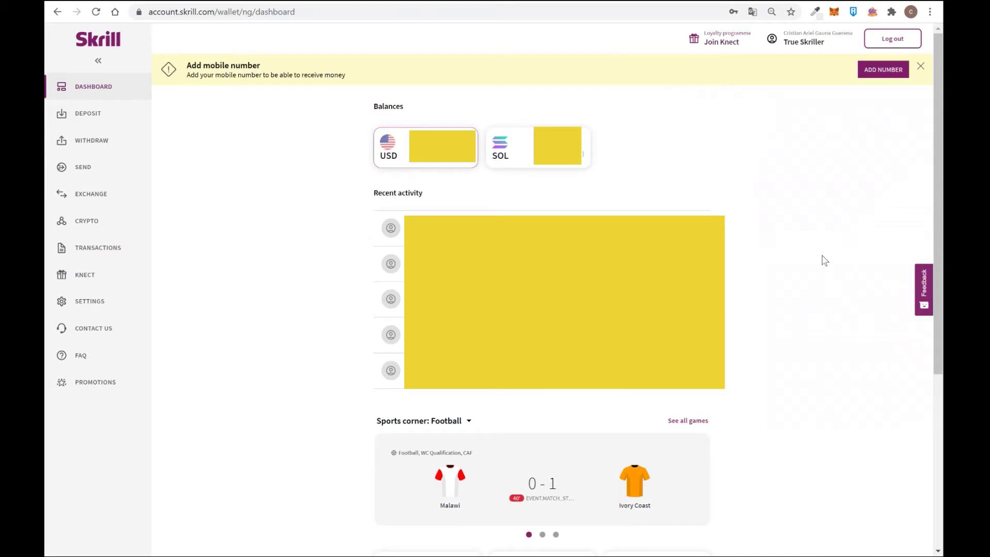
{"action": "left_click", "coordinate": [822, 256]}
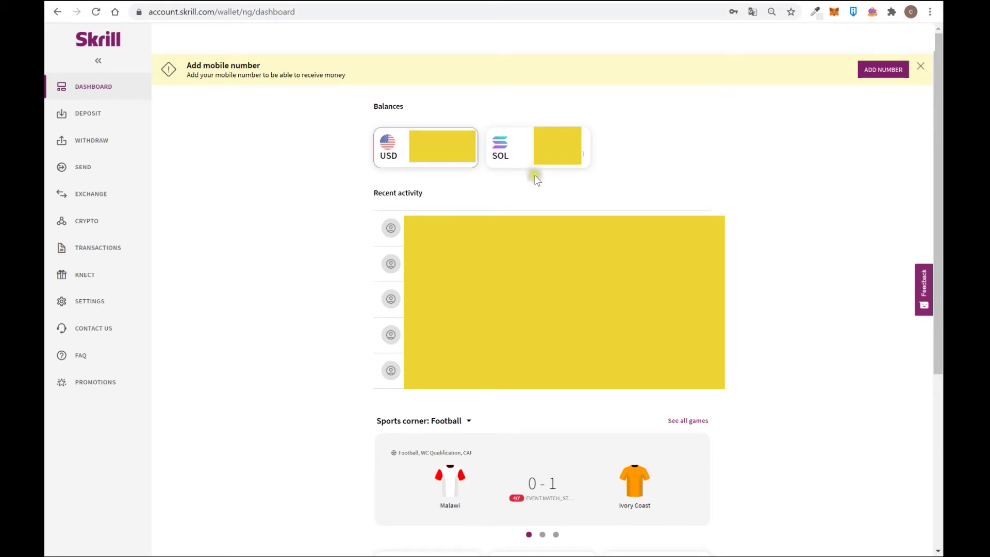
- Open the deposit options, check the providers offered for a voucher deposit, including Pago Facil, and return to the payment options
{"action": "left_click", "coordinate": [93, 121]}
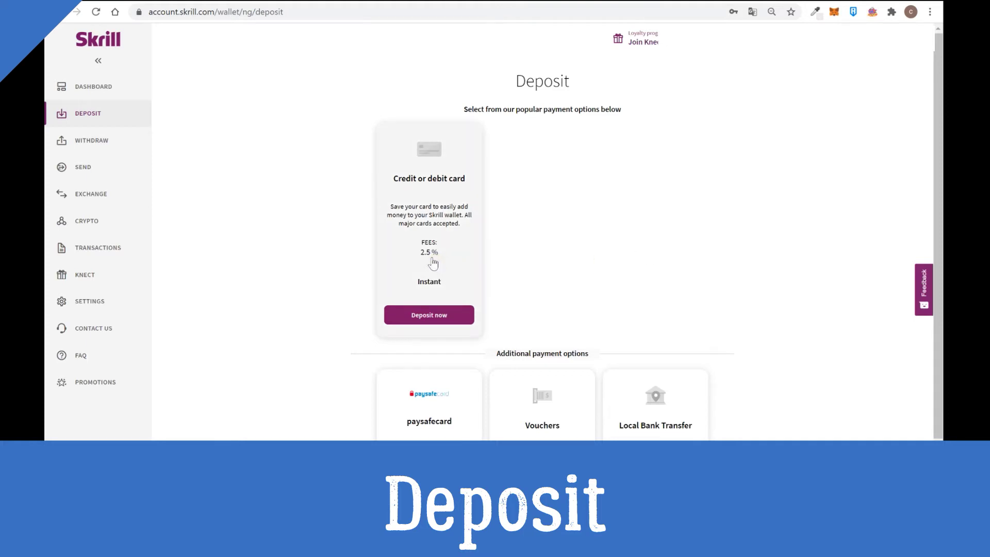
{"action": "scroll", "coordinate": [433, 263], "scroll_direction": "down", "scroll_amount": 3}
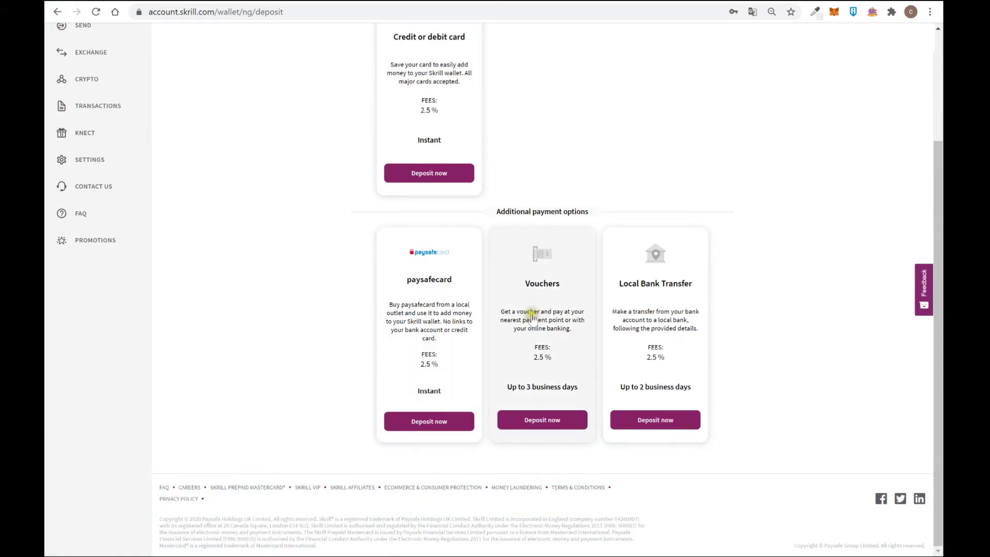
{"action": "left_click", "coordinate": [560, 428]}
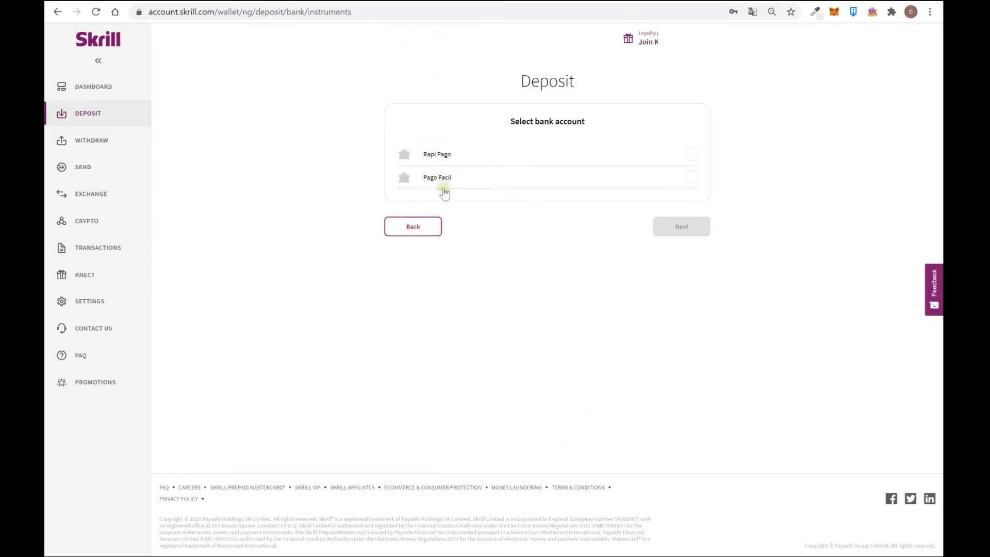
{"action": "left_click", "coordinate": [415, 174]}
{"action": "left_click", "coordinate": [437, 179]}
{"action": "left_click", "coordinate": [434, 181]}
{"action": "left_click", "coordinate": [413, 225]}
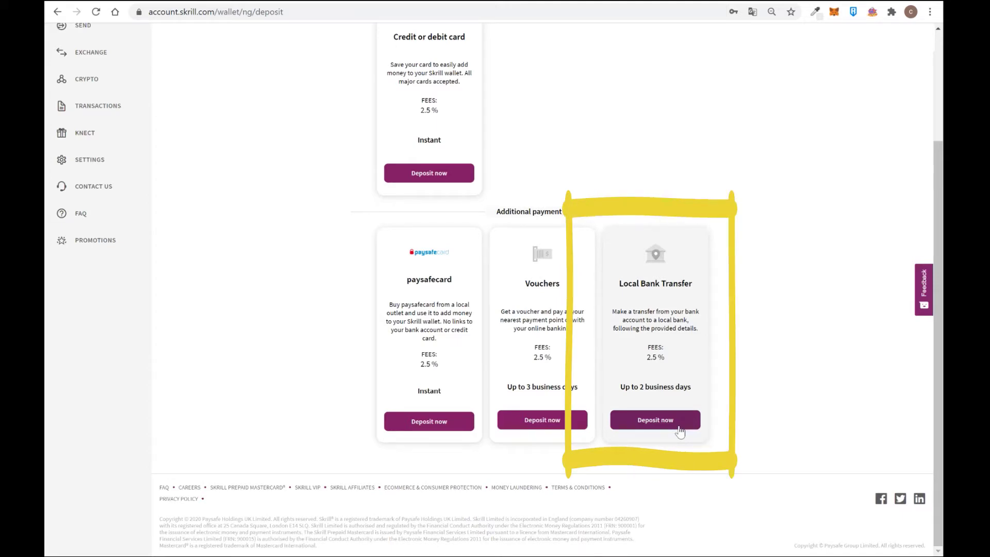
- Start a deposit by Local Bank Transfer with Santander Rio as the bank and proceed to the amount form
{"action": "left_click", "coordinate": [659, 420]}
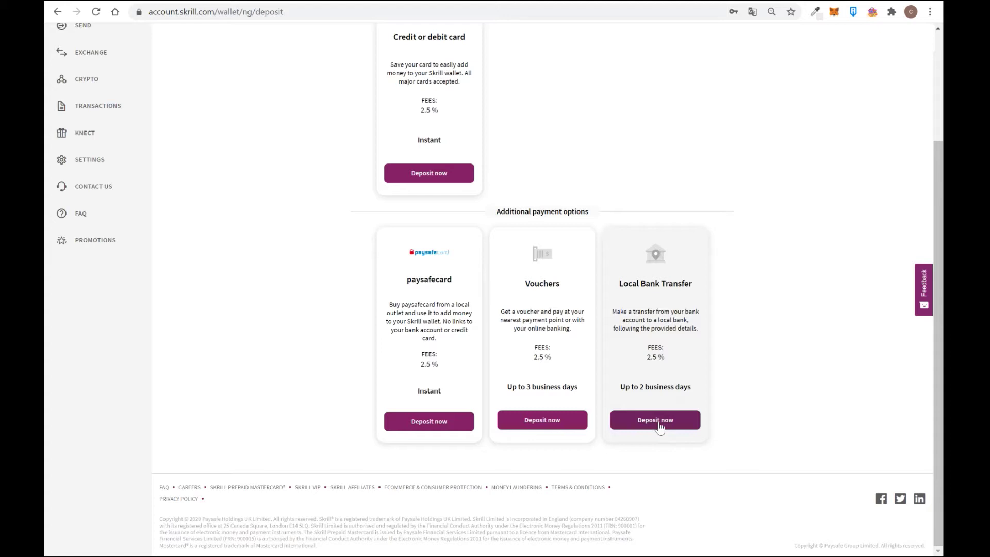
{"action": "left_click", "coordinate": [658, 420]}
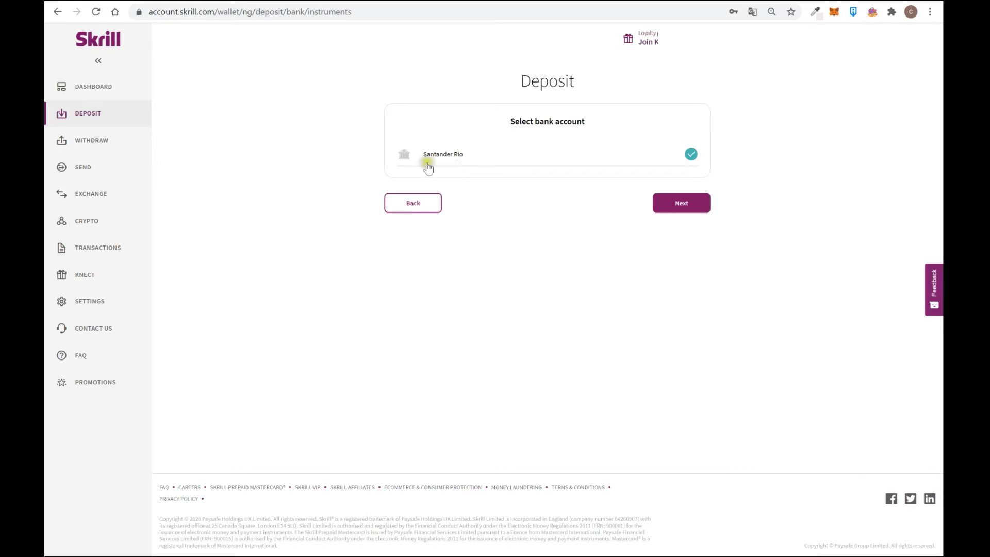
{"action": "left_click", "coordinate": [449, 153]}
{"action": "left_click", "coordinate": [813, 216]}
{"action": "left_click", "coordinate": [681, 204]}
{"action": "left_click", "coordinate": [695, 202]}
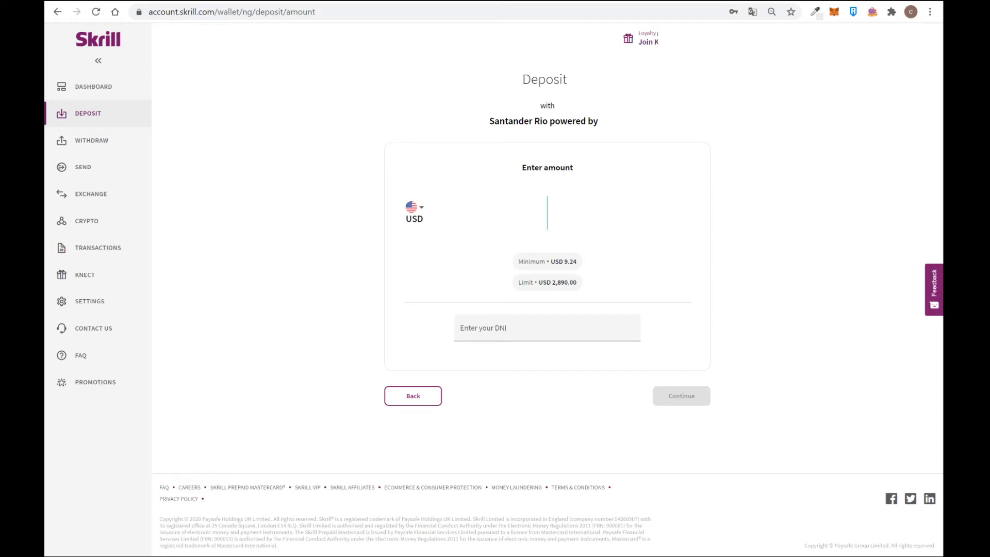
- Set the deposit amount to 500 USD, go to the DNI field and try to continue
{"action": "type", "text": "500"}
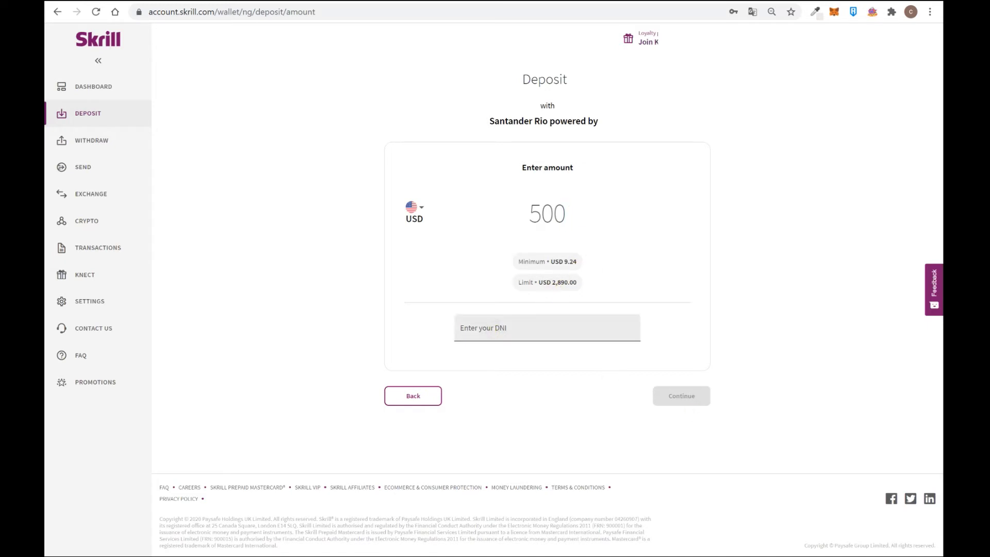
{"action": "left_click", "coordinate": [511, 340]}
{"action": "left_click", "coordinate": [674, 397]}
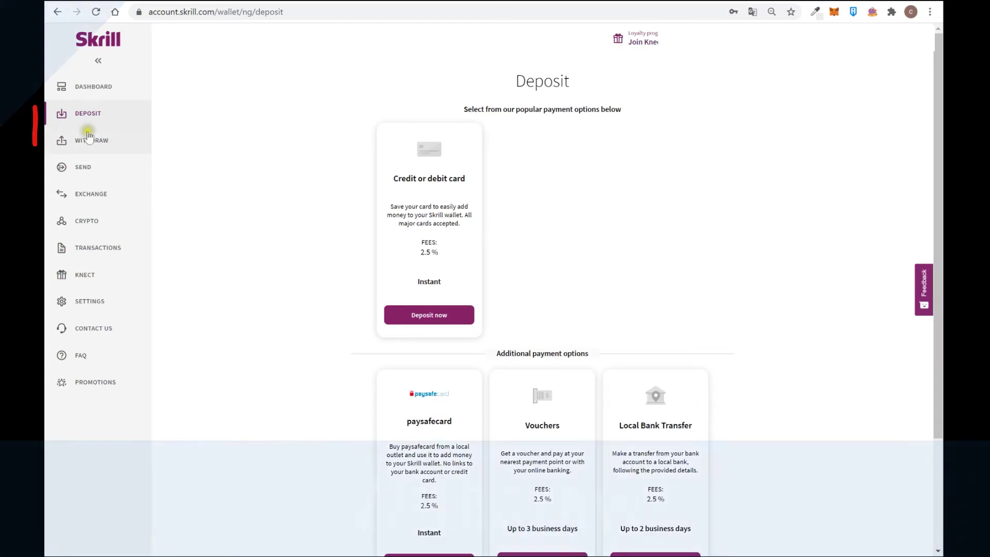
- Open the withdrawal options and examine the fee, maximum amount and processing time for Bank account and NETELLER
{"action": "left_click", "coordinate": [89, 145]}
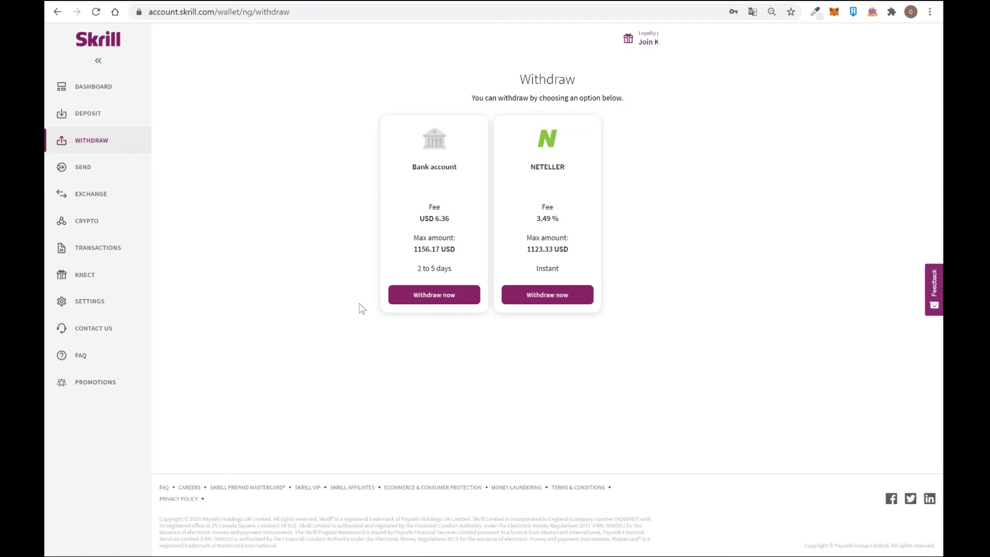
{"action": "left_click", "coordinate": [385, 270]}
{"action": "left_click", "coordinate": [439, 218]}
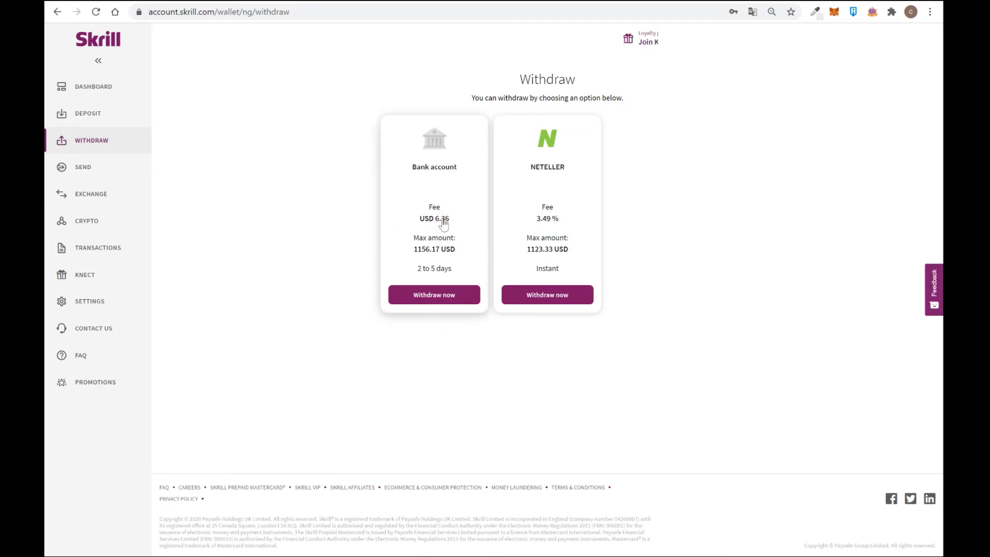
{"action": "left_click", "coordinate": [416, 270]}
{"action": "left_click", "coordinate": [441, 271]}
{"action": "left_click", "coordinate": [442, 278]}
{"action": "left_click", "coordinate": [576, 133]}
{"action": "left_click", "coordinate": [527, 227]}
{"action": "left_click", "coordinate": [557, 225]}
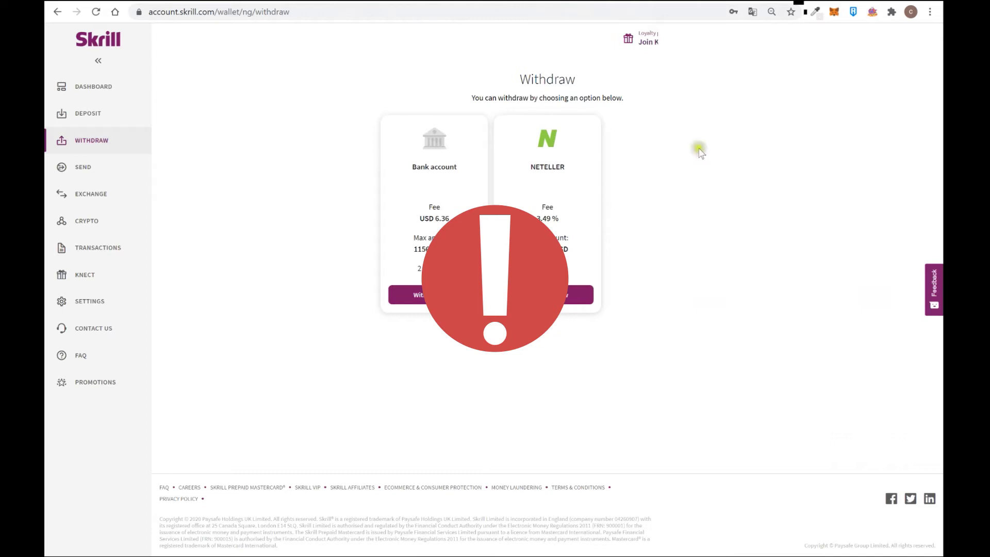
- Open the send money page and review the Skrill to Skrill, International money transfer and Request money options
{"action": "left_click", "coordinate": [83, 170]}
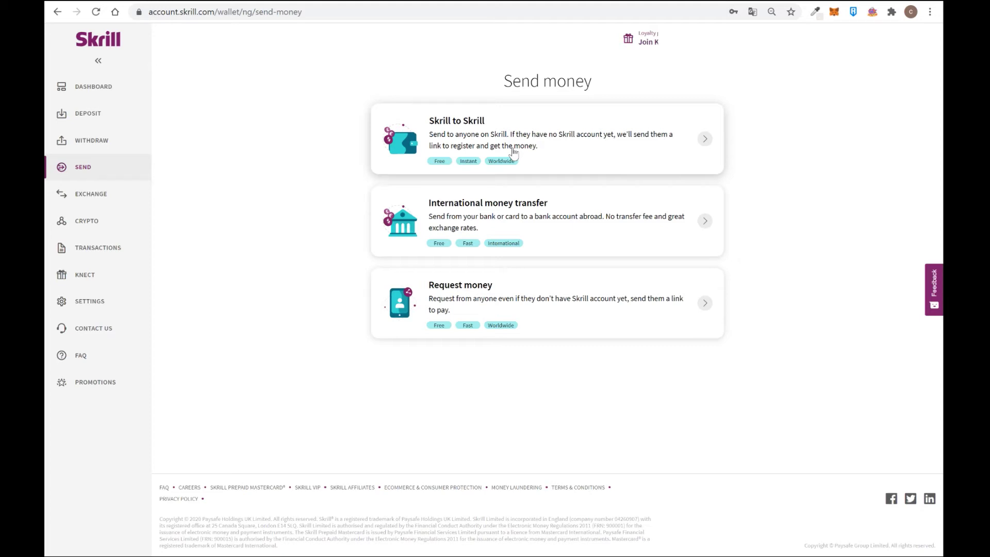
{"action": "left_click", "coordinate": [676, 279]}
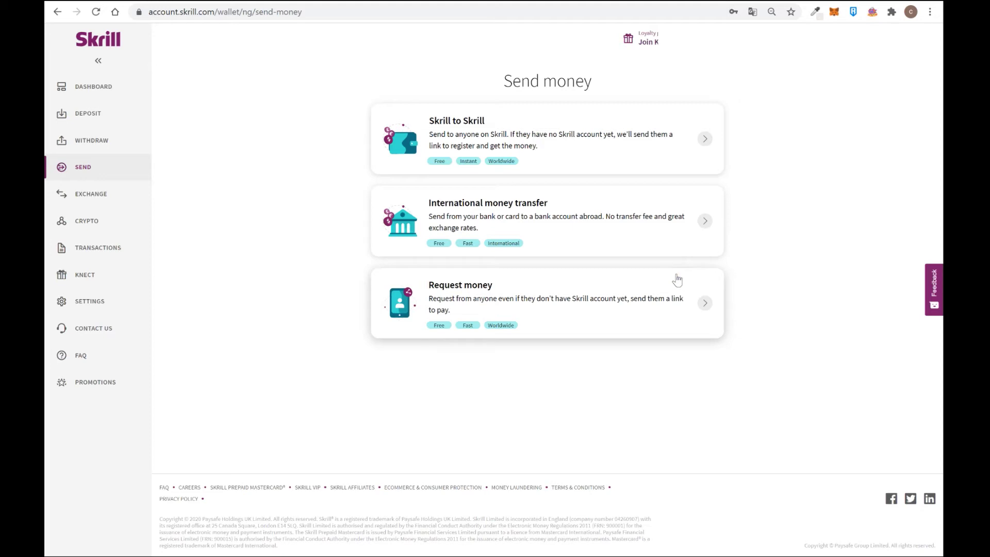
{"action": "left_click", "coordinate": [531, 232]}
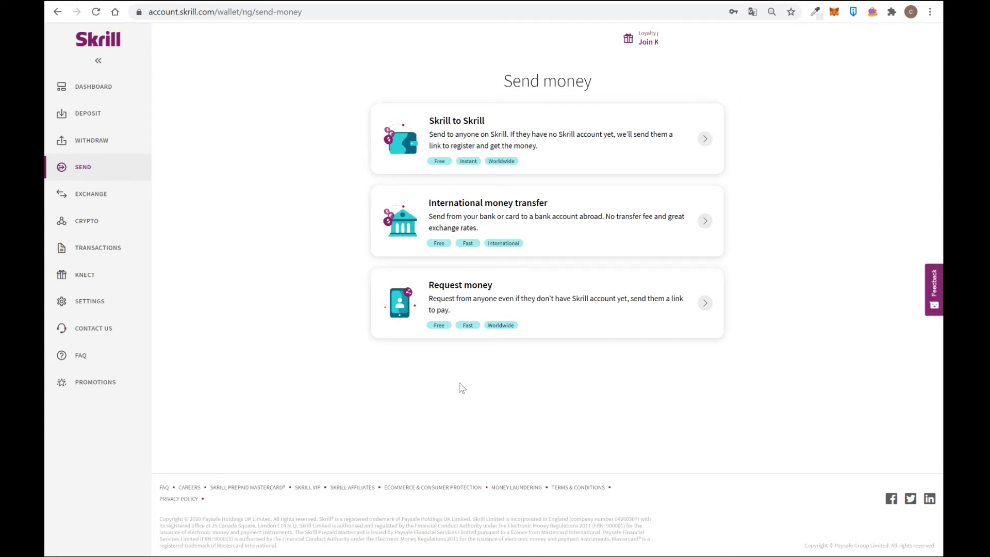
- Open the currency exchange page and browse the list of target currencies available for converting USD
{"action": "left_click", "coordinate": [86, 201]}
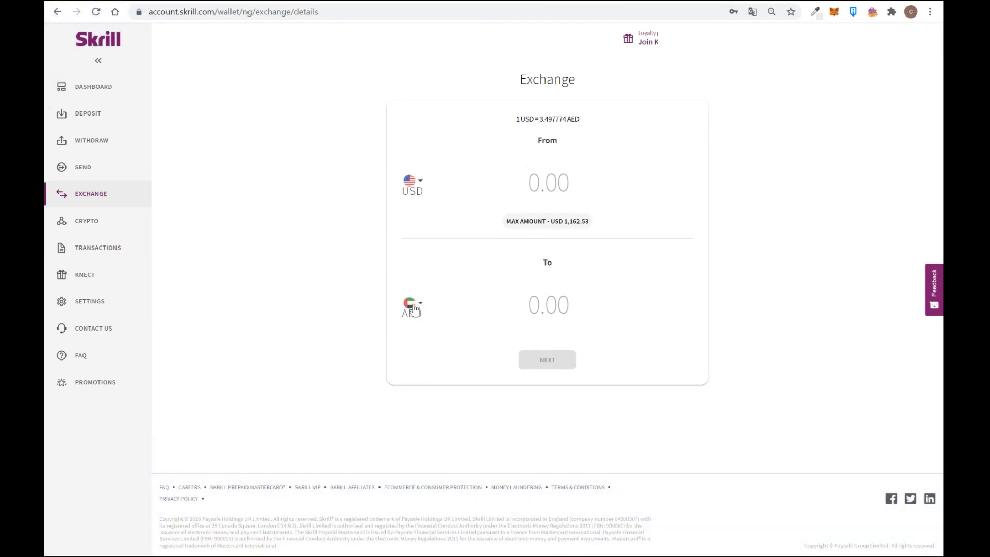
{"action": "left_click", "coordinate": [414, 309]}
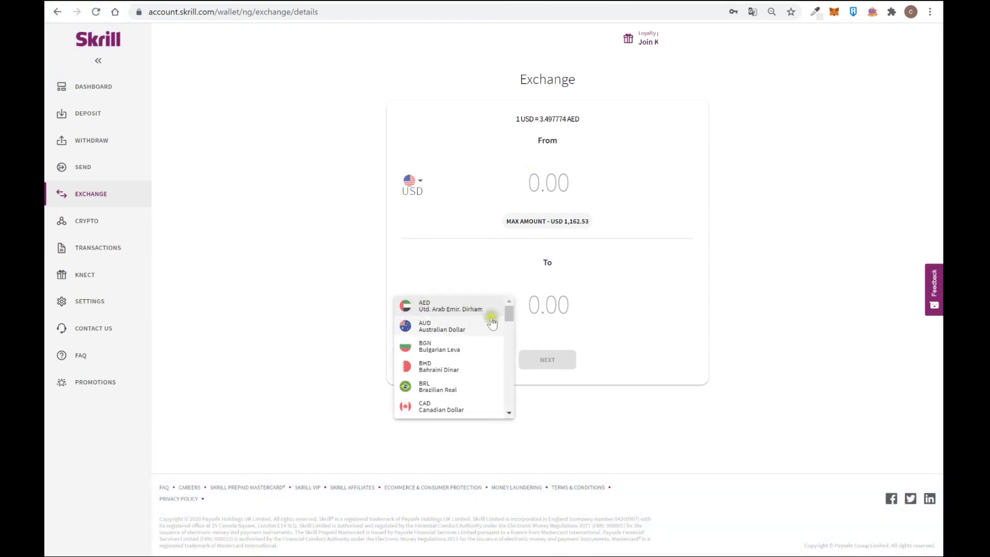
{"action": "left_click_drag", "start_coordinate": [512, 317], "coordinate": [513, 387]}
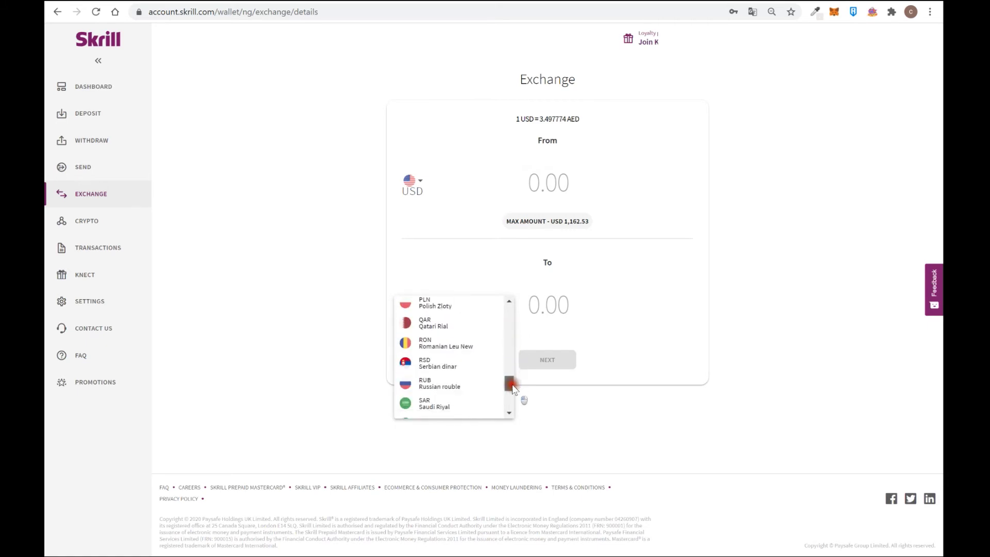
- Open the crypto section and look over the portfolio chart, the watchlist and the alerts and orders area
{"action": "left_click", "coordinate": [89, 223]}
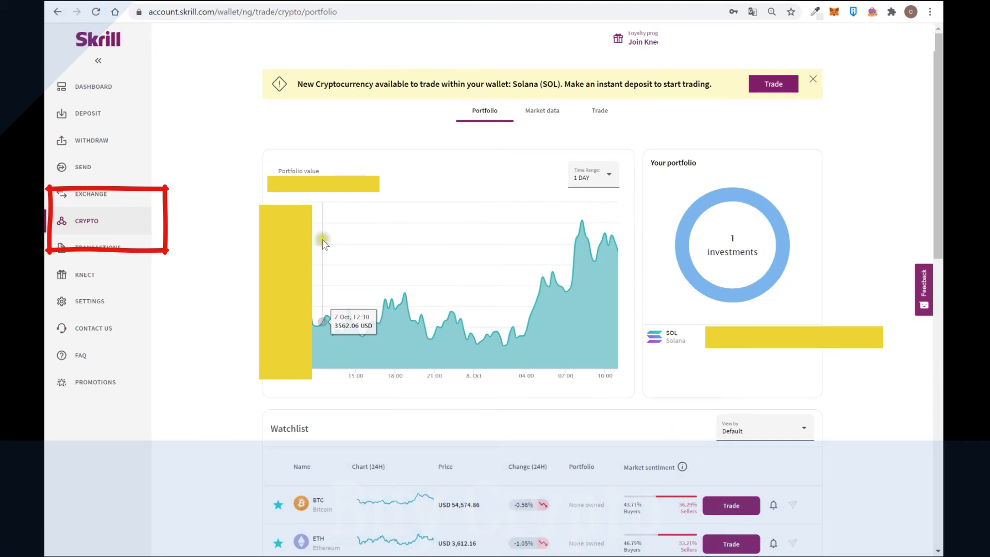
{"action": "scroll", "coordinate": [323, 242], "scroll_direction": "down", "scroll_amount": 4}
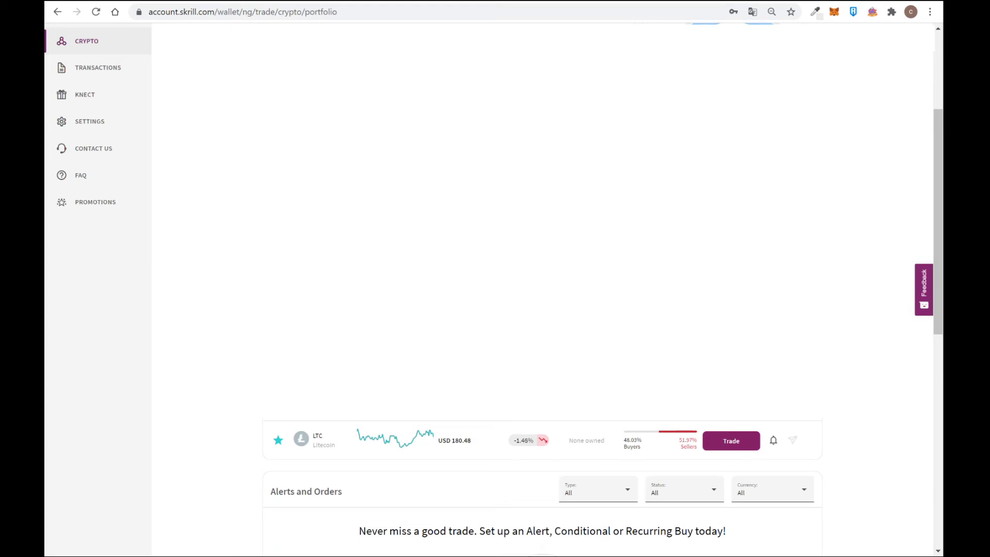
{"action": "scroll", "coordinate": [495, 288], "scroll_direction": "up", "scroll_amount": 4}
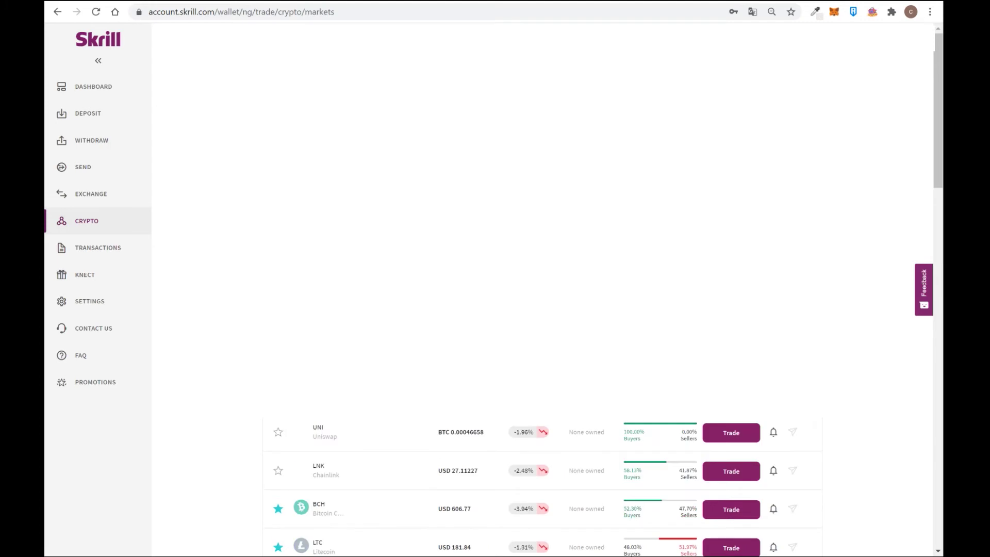
- Show the crypto market data and examine the full list of tradable coins with their prices, 24-hour changes and market sentiment
{"action": "scroll", "coordinate": [920, 329], "scroll_direction": "down", "scroll_amount": 1}
{"action": "left_click", "coordinate": [917, 327]}
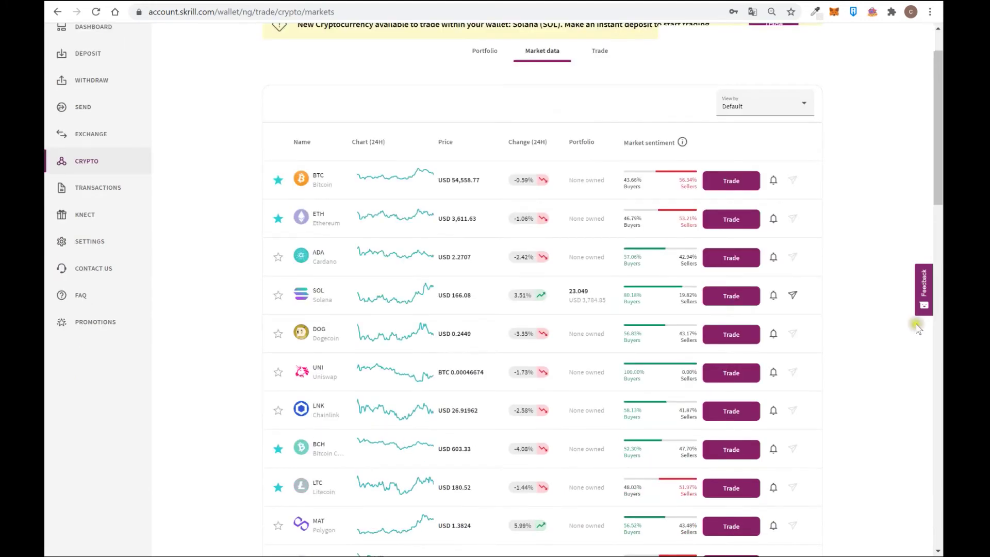
{"action": "scroll", "coordinate": [917, 327], "scroll_direction": "down", "scroll_amount": 2}
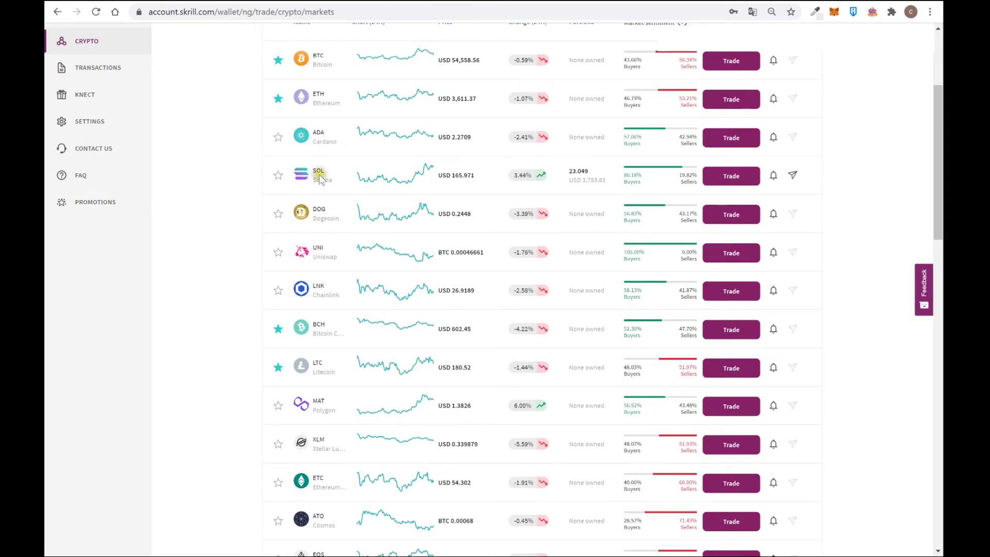
{"action": "scroll", "coordinate": [772, 235], "scroll_direction": "down", "scroll_amount": 5}
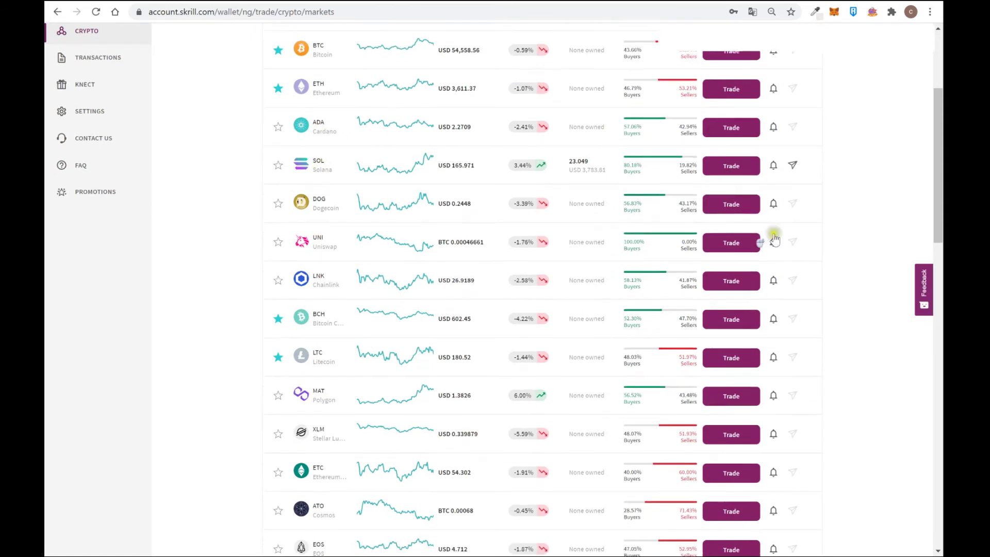
{"action": "scroll", "coordinate": [771, 235], "scroll_direction": "down", "scroll_amount": 12}
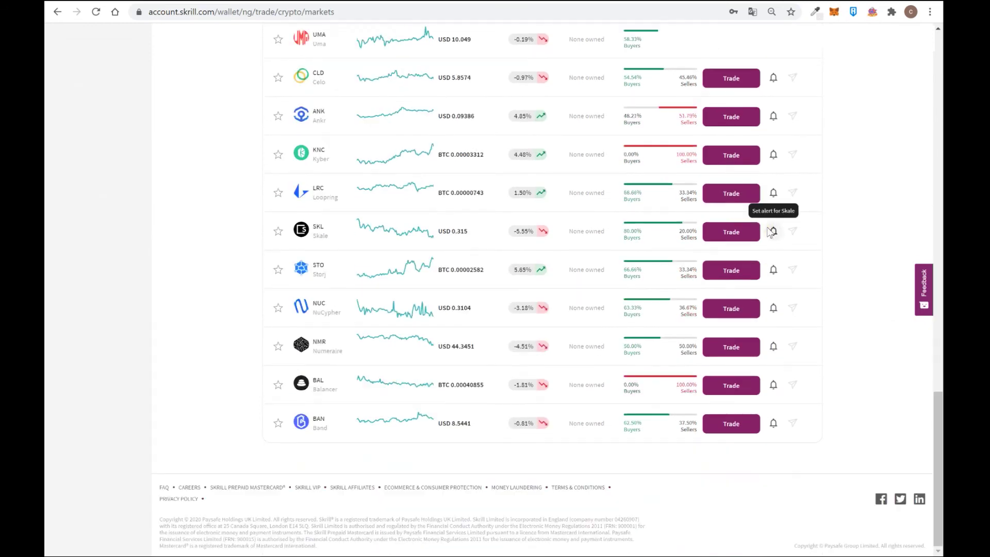
{"action": "left_click", "coordinate": [773, 232]}
{"action": "scroll", "coordinate": [880, 274], "scroll_direction": "up", "scroll_amount": 6}
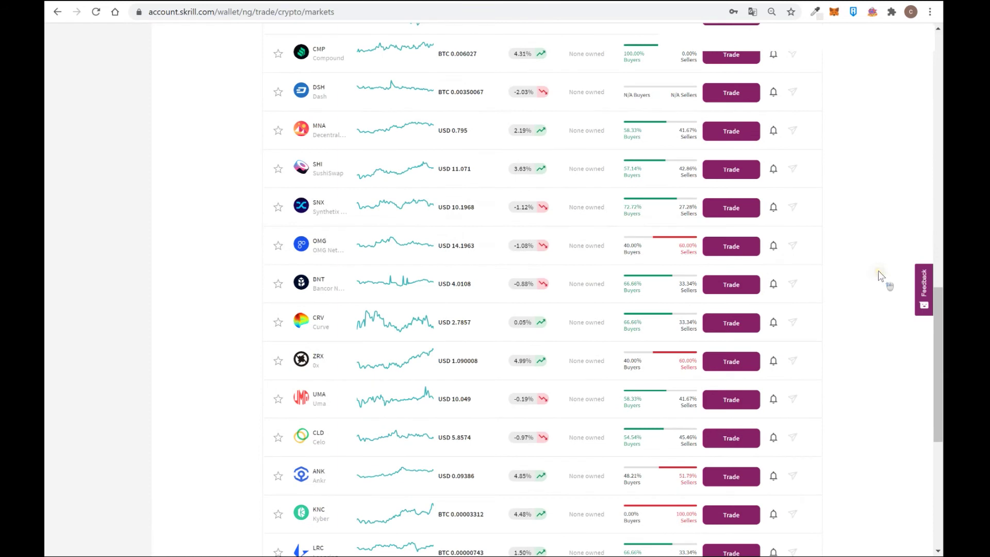
{"action": "scroll", "coordinate": [877, 275], "scroll_direction": "up", "scroll_amount": 4}
{"action": "scroll", "coordinate": [873, 269], "scroll_direction": "up", "scroll_amount": 4}
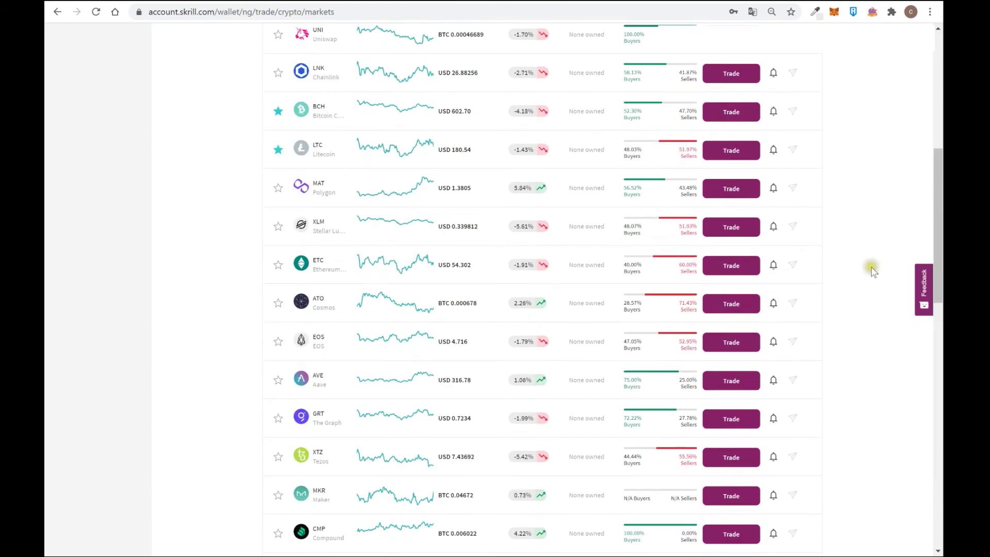
{"action": "scroll", "coordinate": [871, 270], "scroll_direction": "up", "scroll_amount": 3}
{"action": "scroll", "coordinate": [870, 270], "scroll_direction": "up", "scroll_amount": 2}
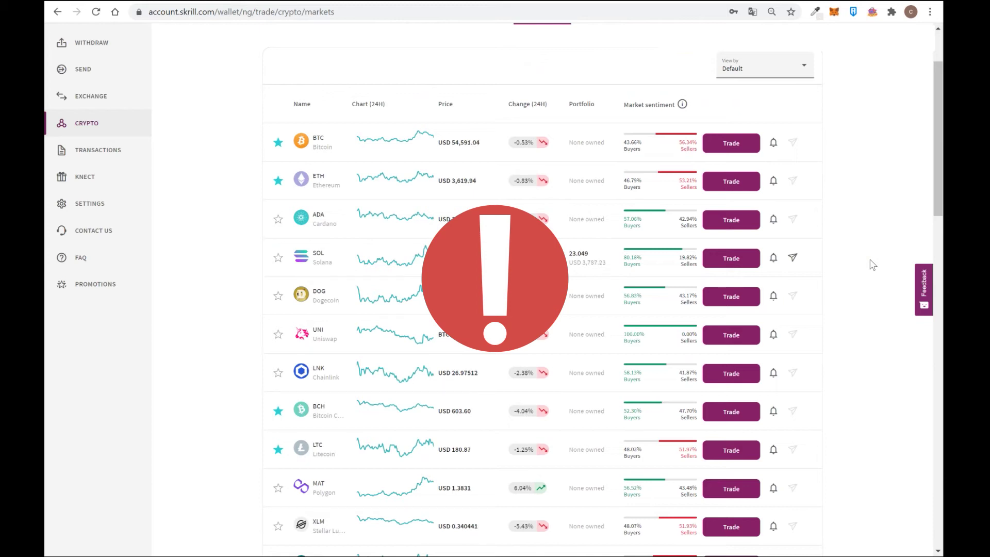
{"action": "left_click", "coordinate": [870, 260]}
- Open the Bitcoin trading page, set its price chart's time range to 1 week and view the information about BTC
{"action": "left_click", "coordinate": [741, 146]}
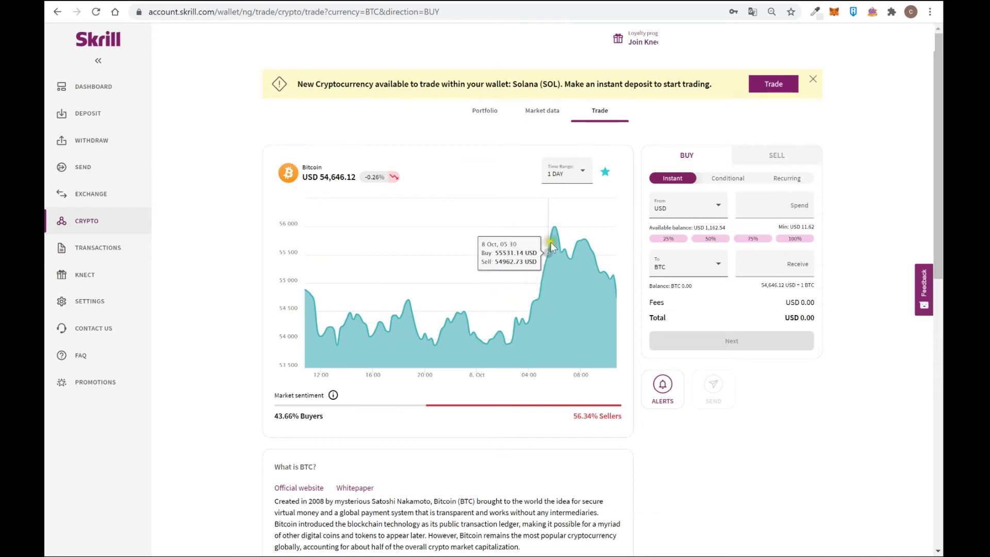
{"action": "left_click", "coordinate": [580, 174]}
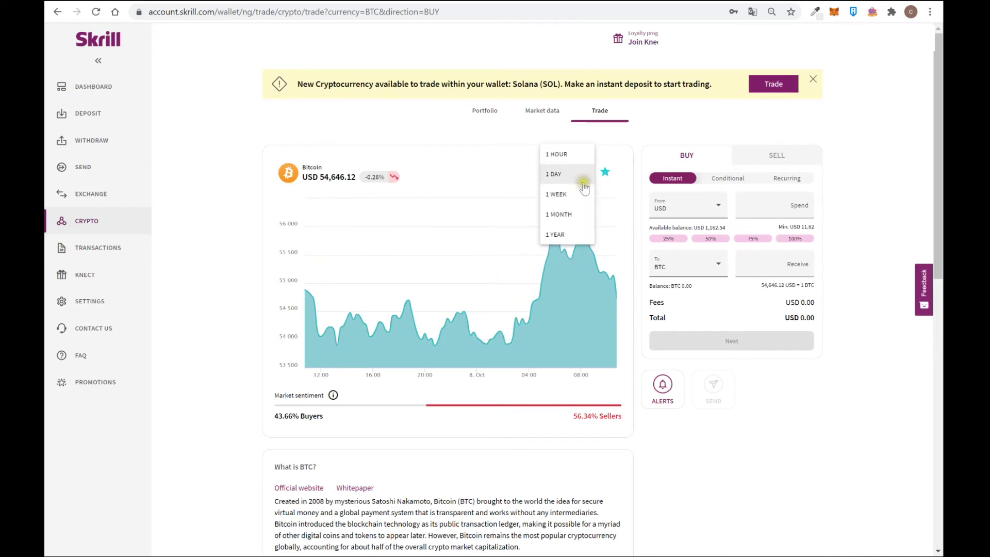
{"action": "left_click", "coordinate": [575, 199]}
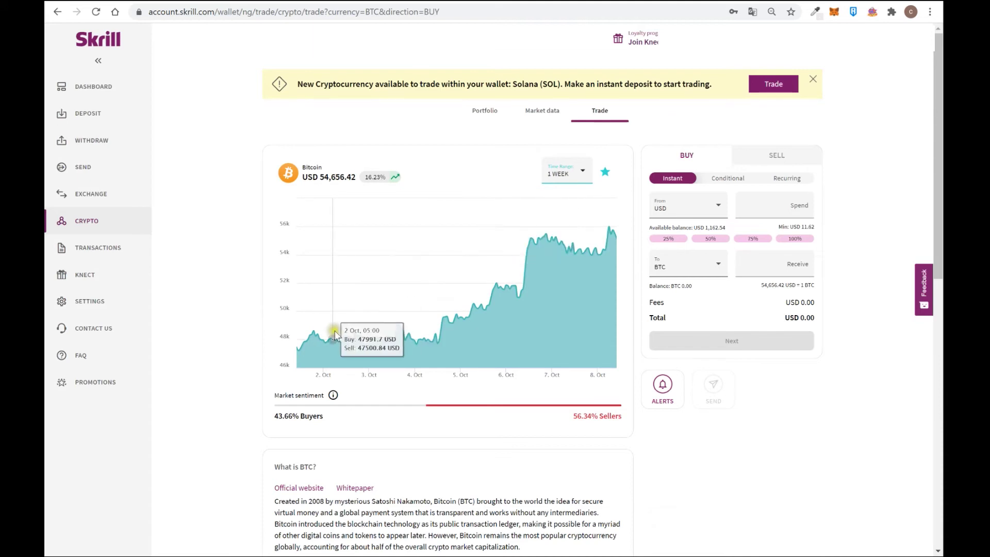
{"action": "scroll", "coordinate": [446, 294], "scroll_direction": "down", "scroll_amount": 3}
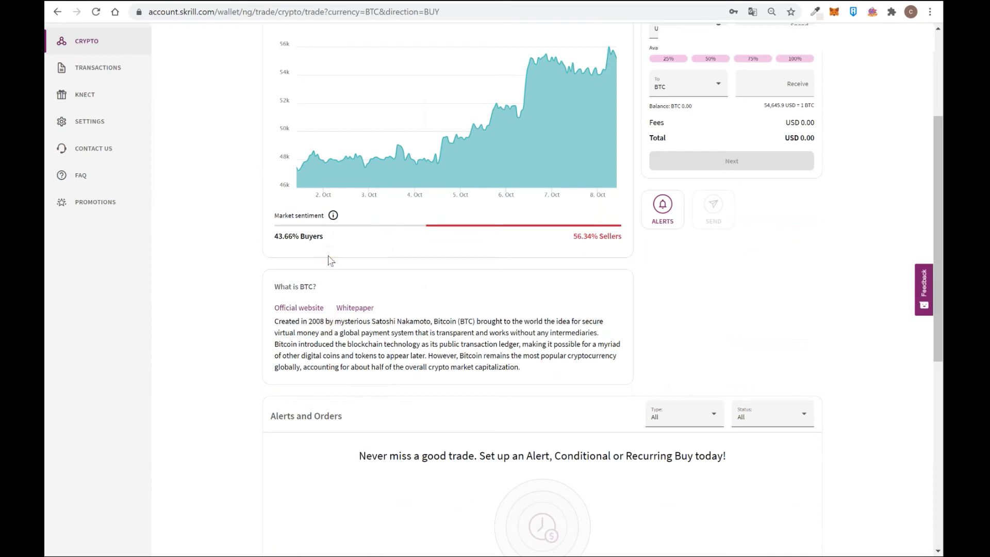
- Fill in an instant Bitcoin purchase from the USD balance with a spend amount of 500 USD
{"action": "scroll", "coordinate": [808, 335], "scroll_direction": "up", "scroll_amount": 1}
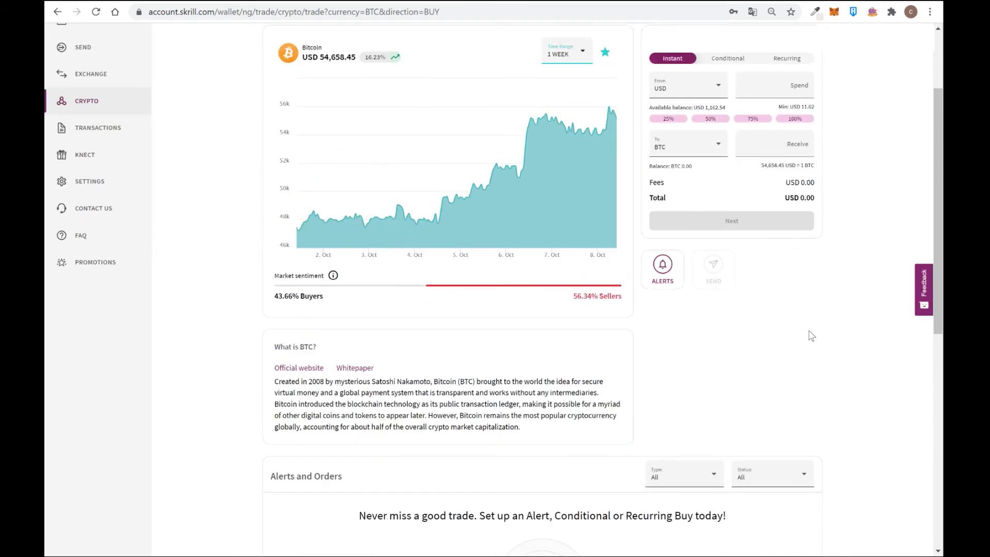
{"action": "scroll", "coordinate": [811, 336], "scroll_direction": "up", "scroll_amount": 2}
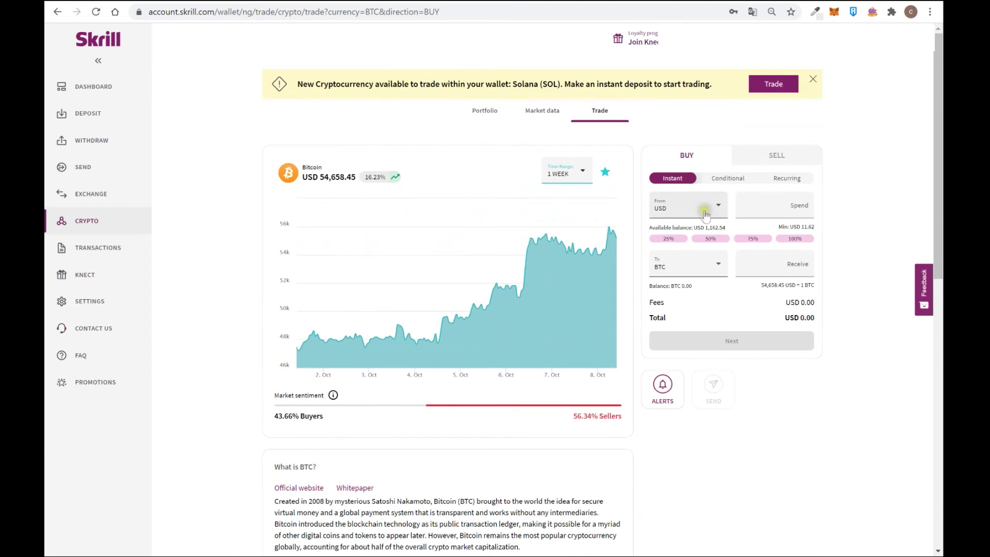
{"action": "left_click", "coordinate": [723, 179]}
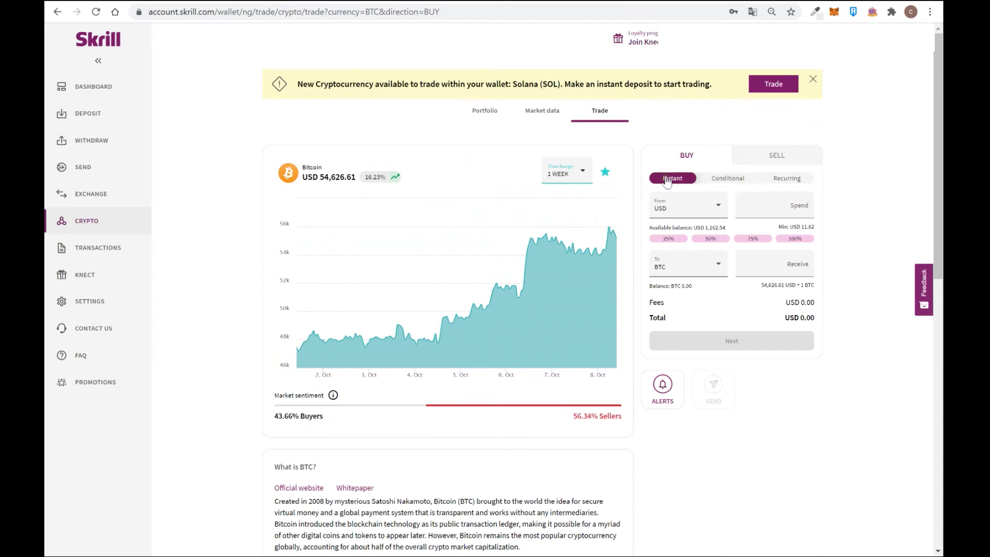
{"action": "left_click", "coordinate": [755, 205]}
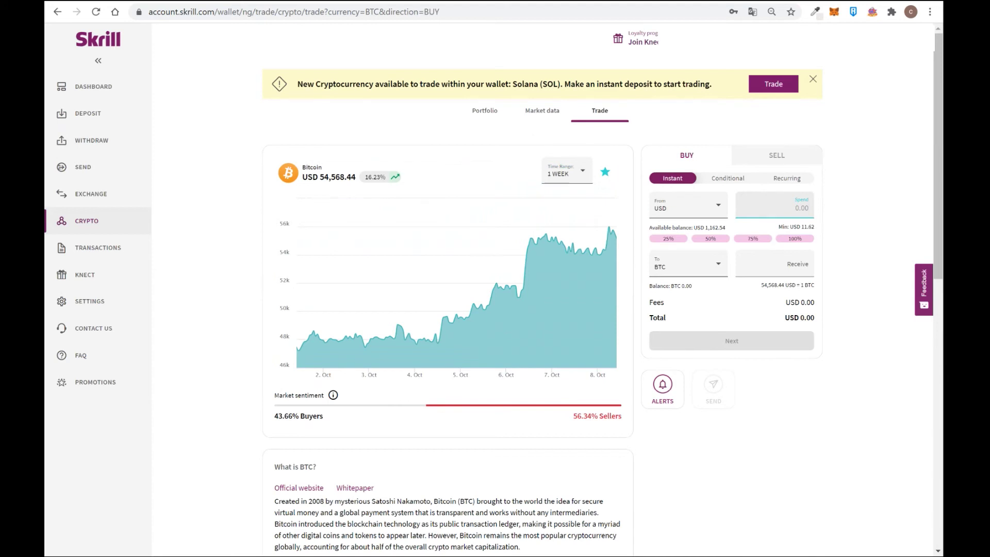
{"action": "type", "text": "500"}
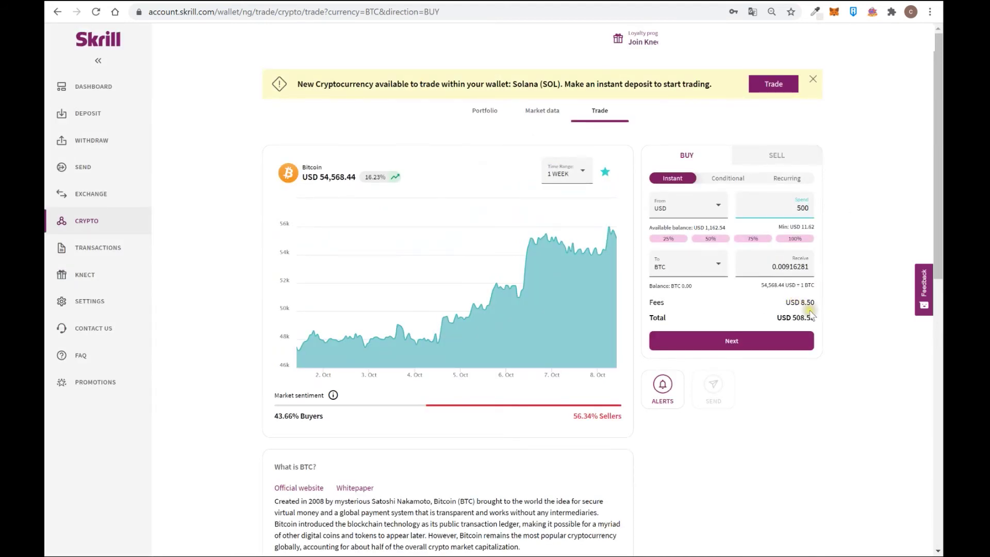
- Work out the fee percentage in Calculator by dividing 8.5 by 500 and multiplying by 100, and compare it with the purchase form
{"action": "key", "text": "XF86Calculator"}
{"action": "left_click", "coordinate": [565, 300]}
{"action": "left_click", "coordinate": [614, 392]}
{"action": "left_click", "coordinate": [566, 338]}
{"action": "left_click", "coordinate": [689, 267]}
{"action": "left_click", "coordinate": [545, 333]}
{"action": "double_click", "coordinate": [545, 392]}
{"action": "left_click", "coordinate": [670, 301]}
{"action": "left_click", "coordinate": [473, 361]}
{"action": "double_click", "coordinate": [545, 392]}
{"action": "left_click", "coordinate": [680, 389]}
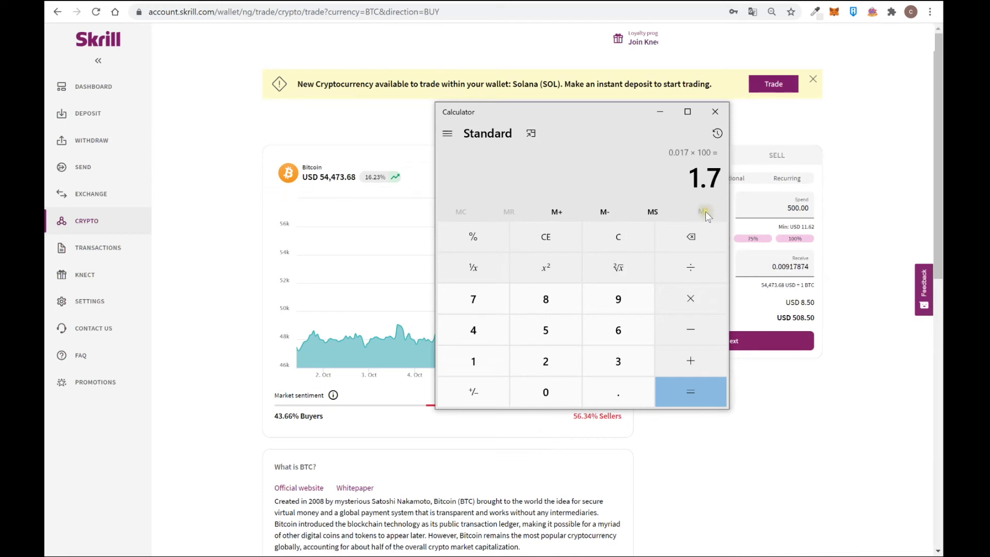
{"action": "left_click", "coordinate": [689, 179]}
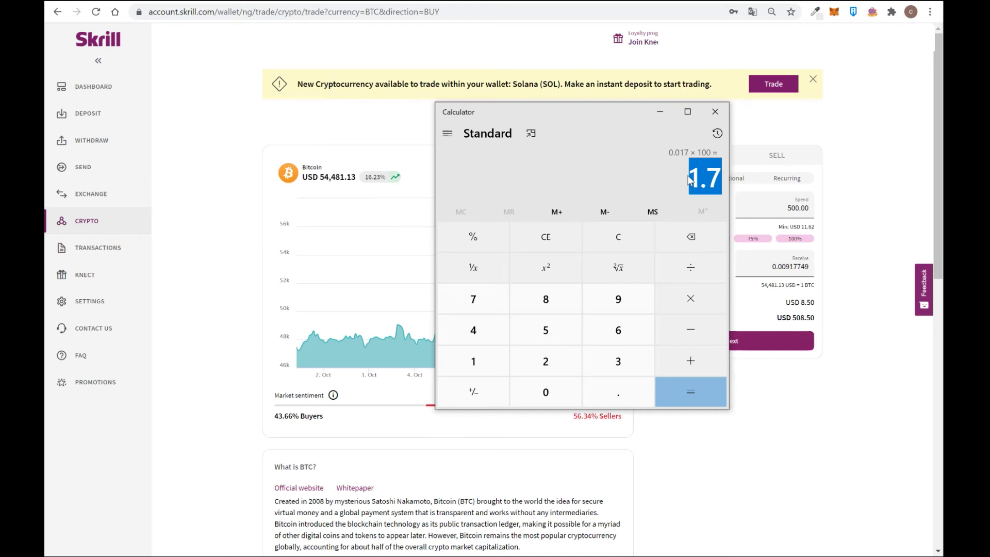
{"action": "left_click", "coordinate": [586, 556]}
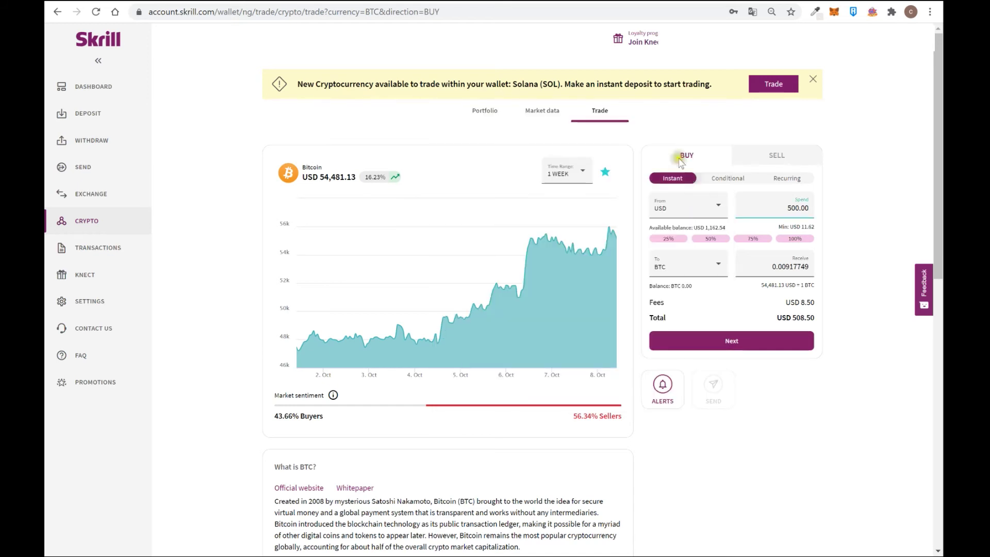
{"action": "left_click", "coordinate": [586, 556]}
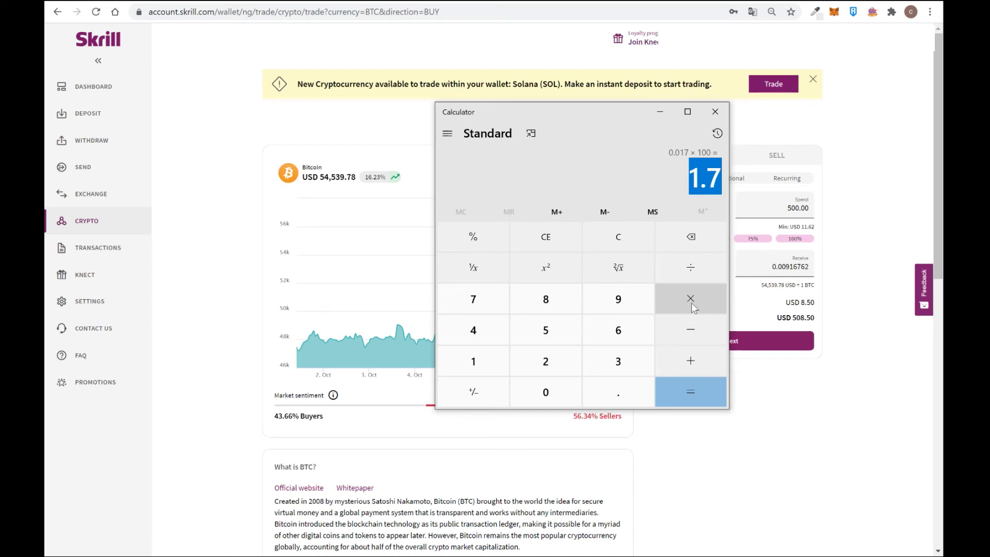
{"action": "left_click", "coordinate": [730, 342]}
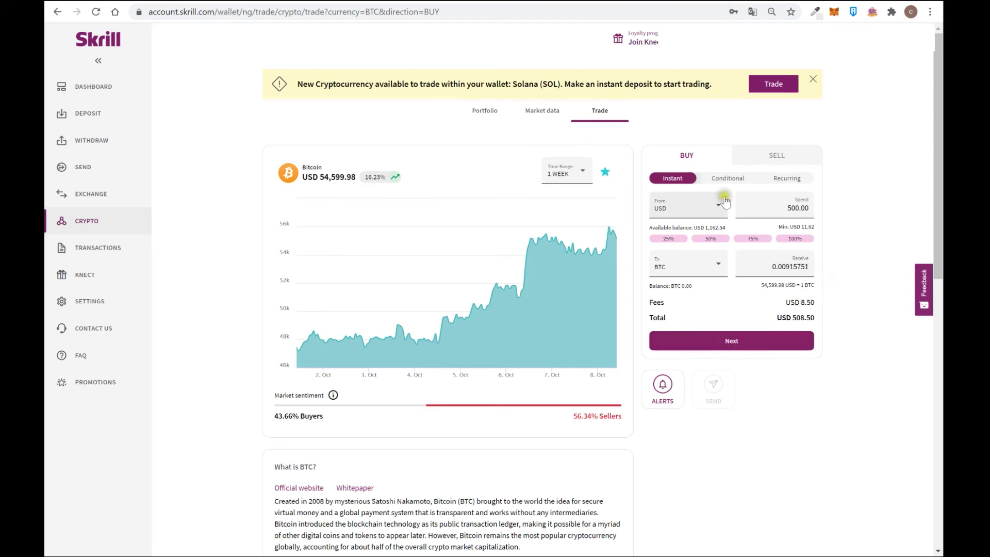
- Fill in a conditional Bitcoin buy order spending 500 USD when the price reaches 50,000 USD
{"action": "left_click", "coordinate": [729, 179]}
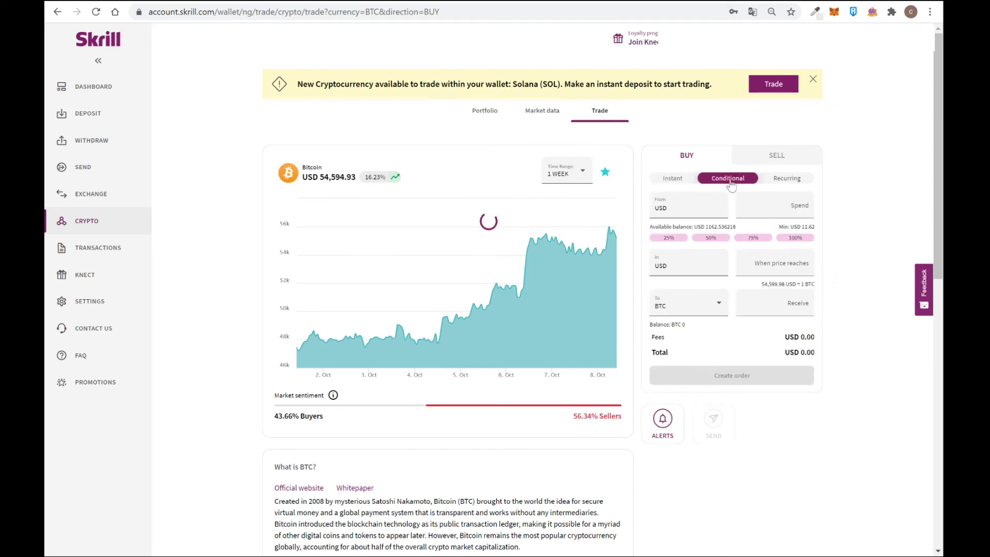
{"action": "left_click", "coordinate": [763, 207]}
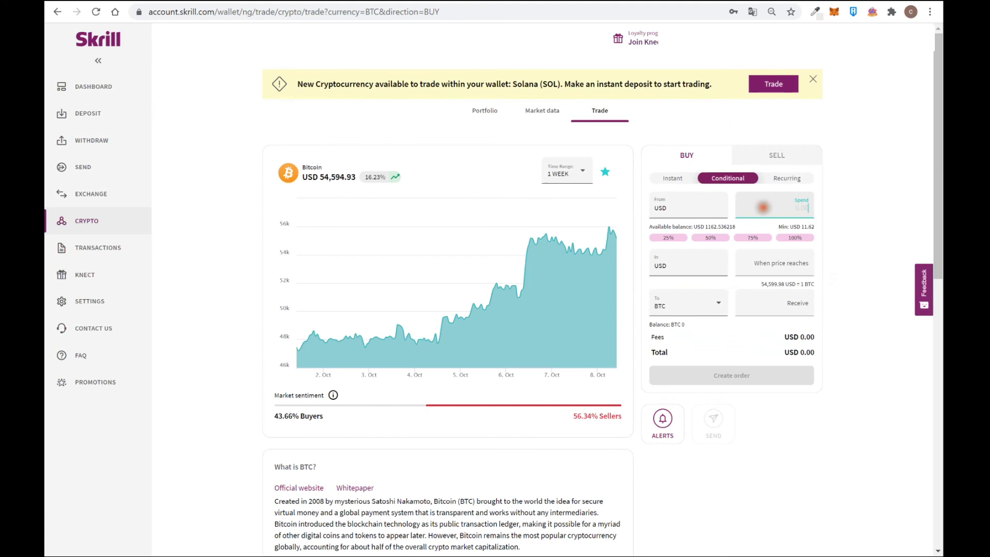
{"action": "type", "text": "500"}
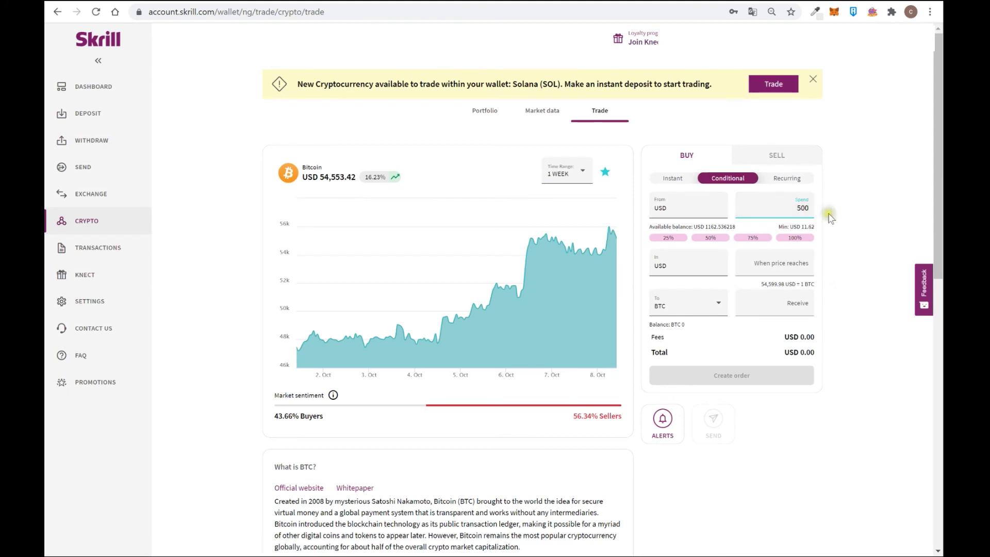
{"action": "left_click", "coordinate": [783, 263]}
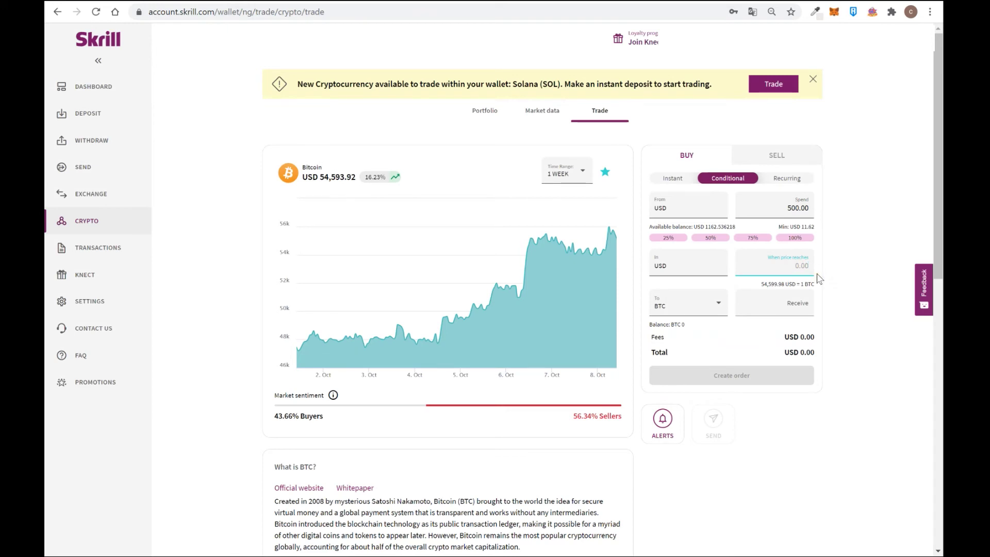
{"action": "type", "text": "500000"}
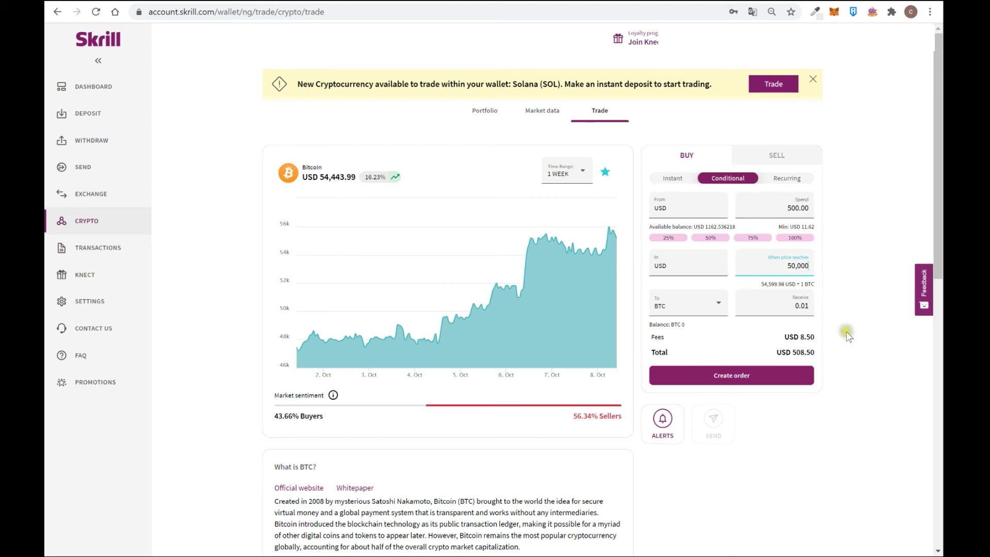
- Start a new BTC price alert in USD, ready for its trigger price
{"action": "left_click", "coordinate": [663, 422]}
{"action": "left_click", "coordinate": [537, 154]}
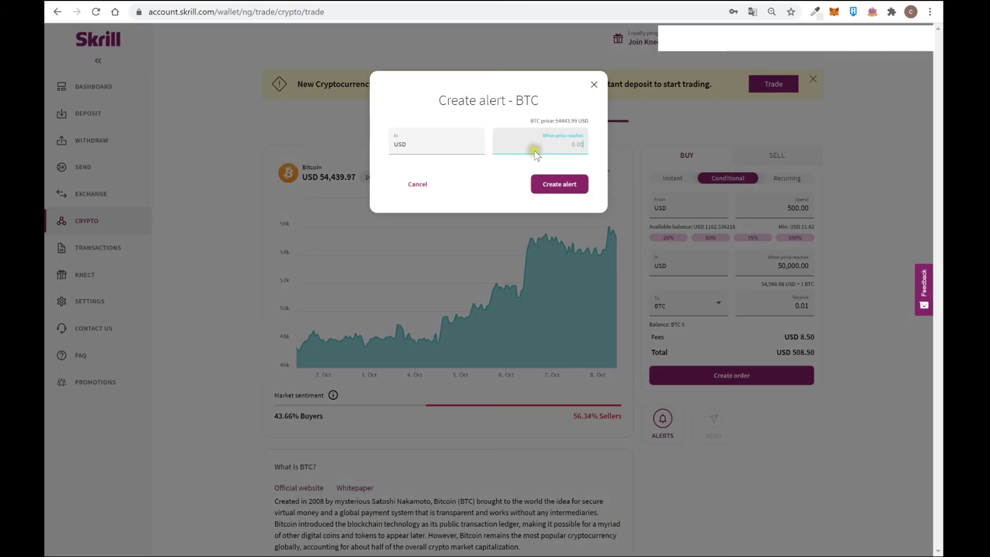
{"action": "left_click", "coordinate": [536, 154]}
{"action": "left_click", "coordinate": [536, 154]}
- Try 50000 and 60000 as the alert's trigger price, clearing each value
{"action": "type", "text": "50000"}
{"action": "key", "text": "BackSpace"}
{"action": "key", "text": "BackSpace"}
{"action": "key", "text": "BackSpace"}
{"action": "key", "text": "BackSpace"}
{"action": "key", "text": "BackSpace"}
{"action": "type", "text": "60000"}
{"action": "key", "text": "ctrl+a"}
{"action": "key", "text": "BackSpace"}
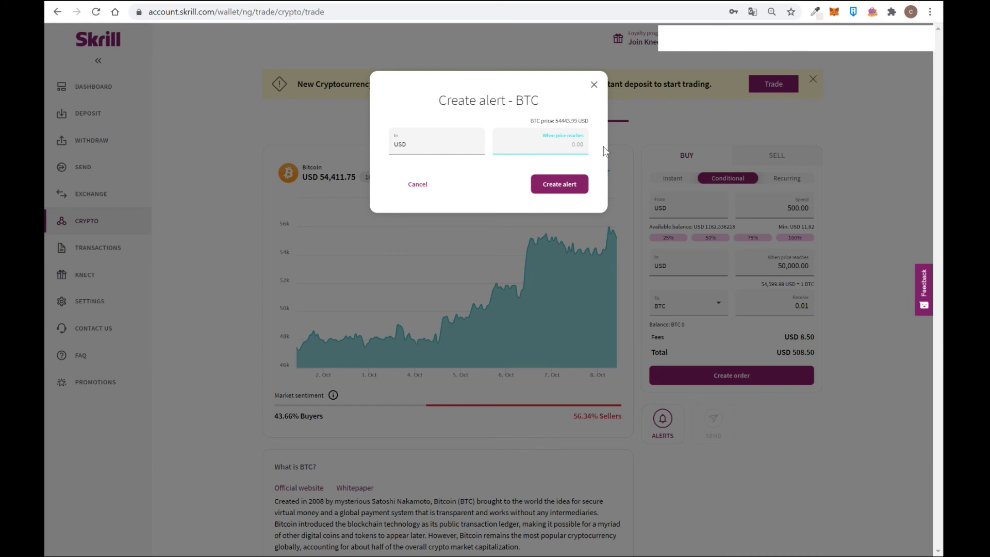
- Set the BTC alert to trigger when the price reaches 50,000 USD and create it
{"action": "type", "text": "500000"}
{"action": "left_click", "coordinate": [566, 147]}
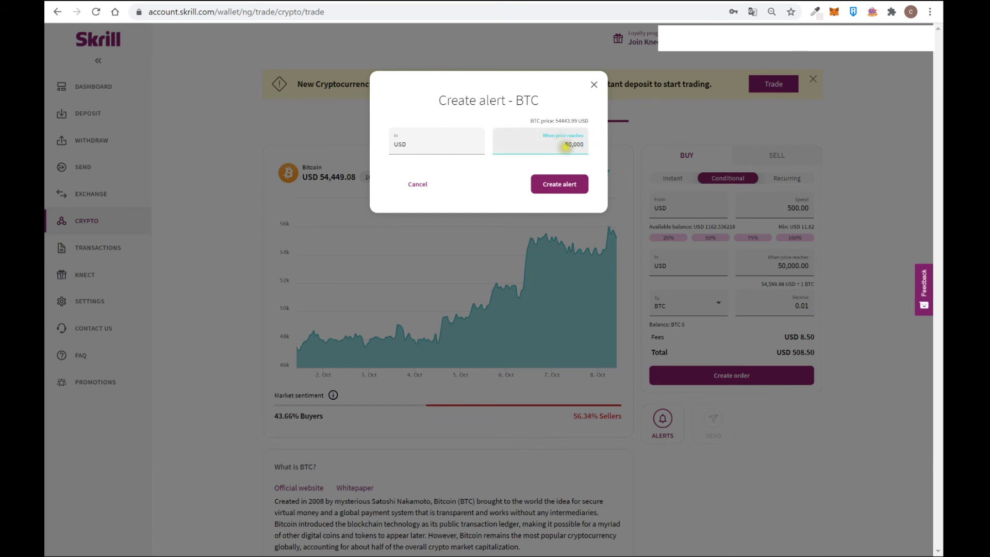
{"action": "left_click", "coordinate": [562, 187]}
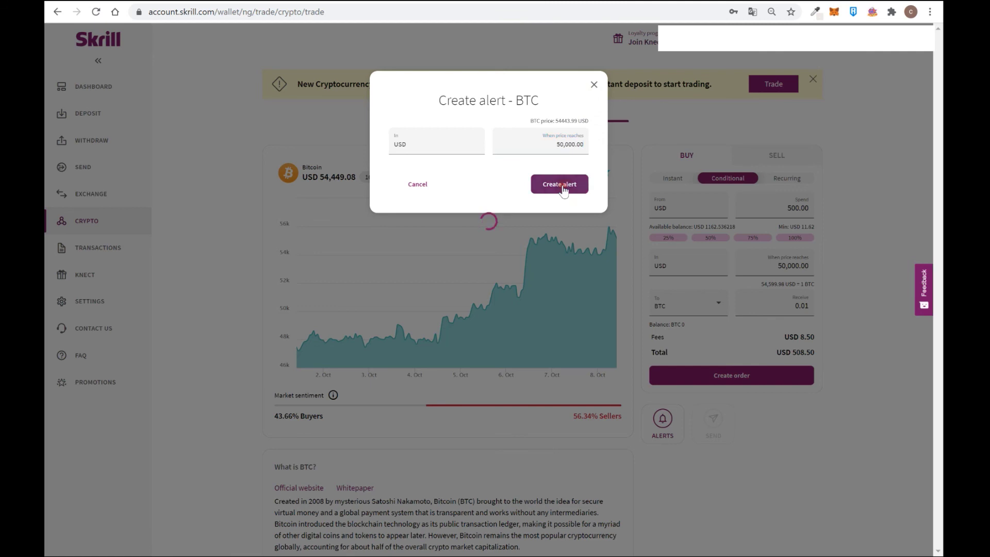
- Show the conditional order form for selling Bitcoin
{"action": "left_click", "coordinate": [806, 177]}
{"action": "left_click", "coordinate": [777, 155]}
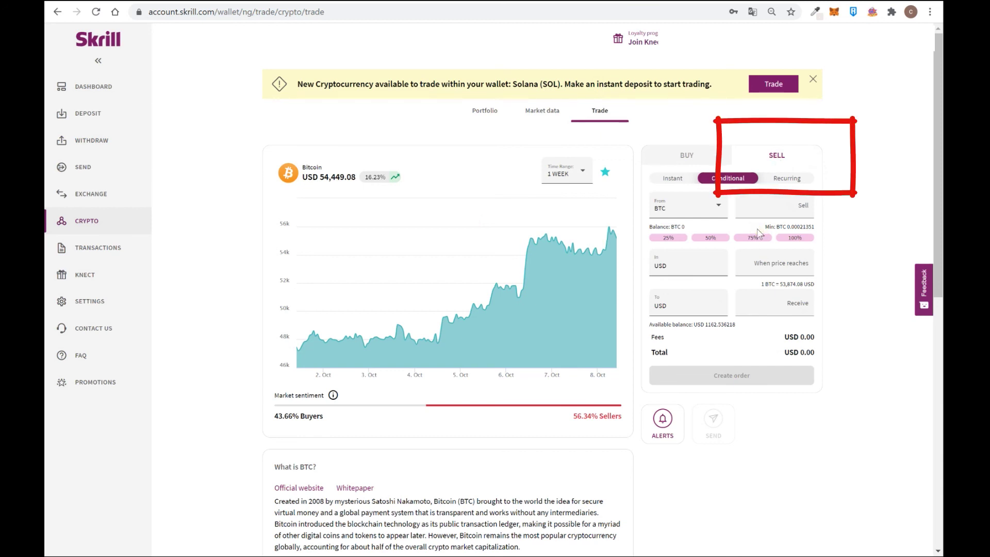
- Join the Knect loyalty programme, keep both offer preferences on, and continue to the ways of earning points
{"action": "left_click", "coordinate": [77, 282]}
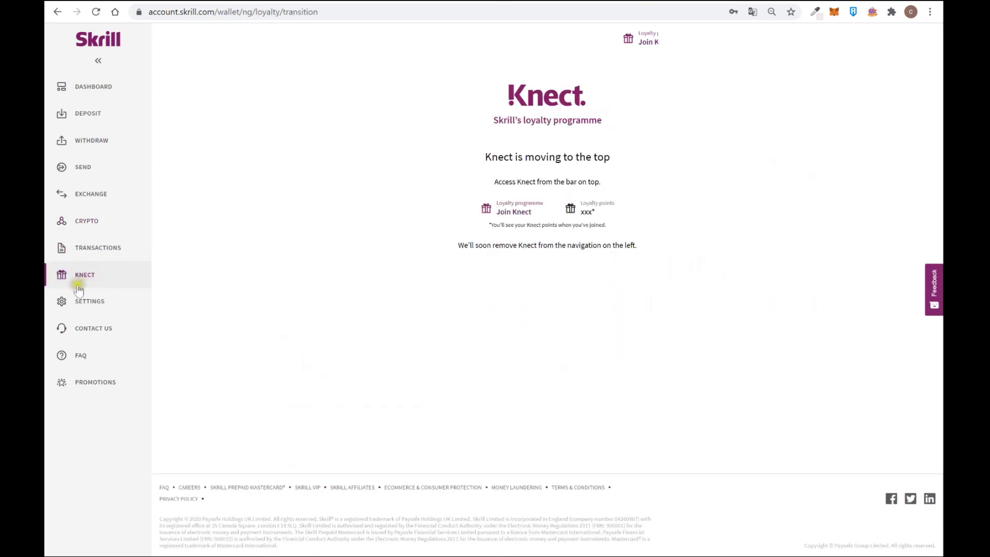
{"action": "left_click", "coordinate": [646, 41]}
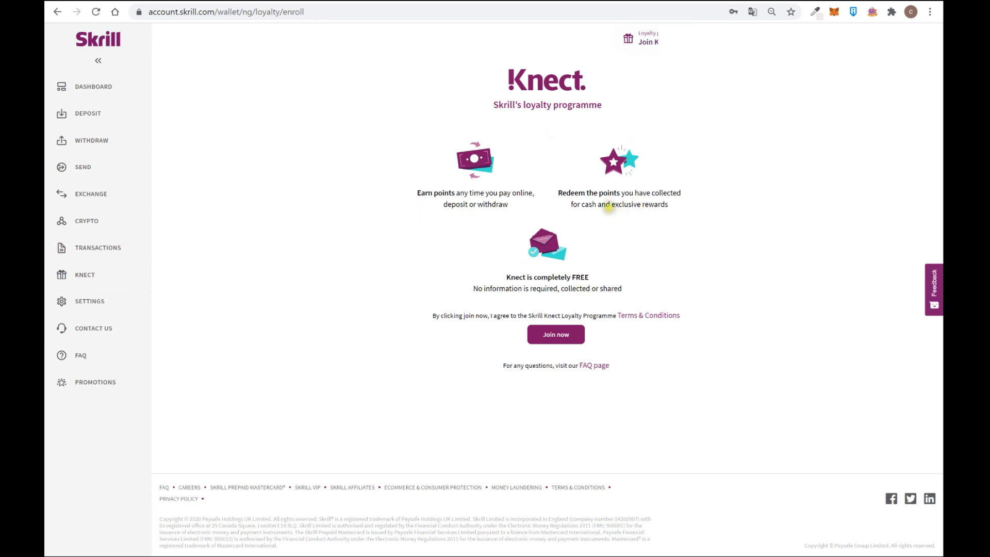
{"action": "left_click", "coordinate": [574, 336]}
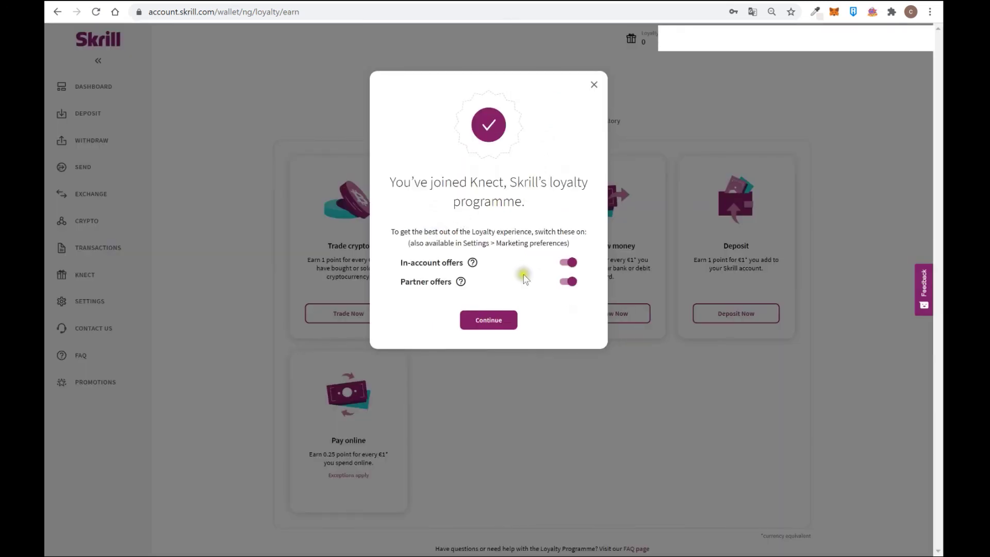
{"action": "left_click", "coordinate": [488, 320]}
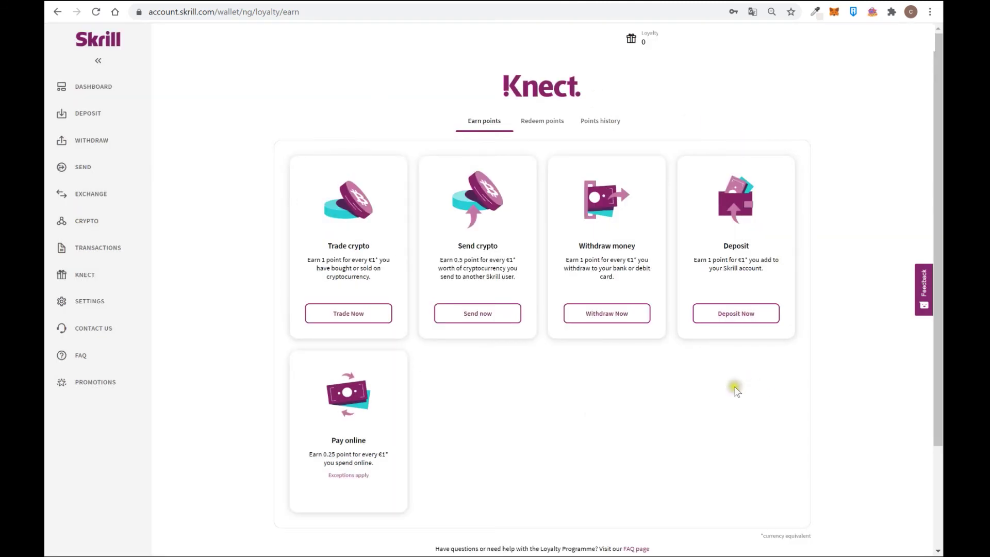
{"action": "left_click", "coordinate": [461, 289]}
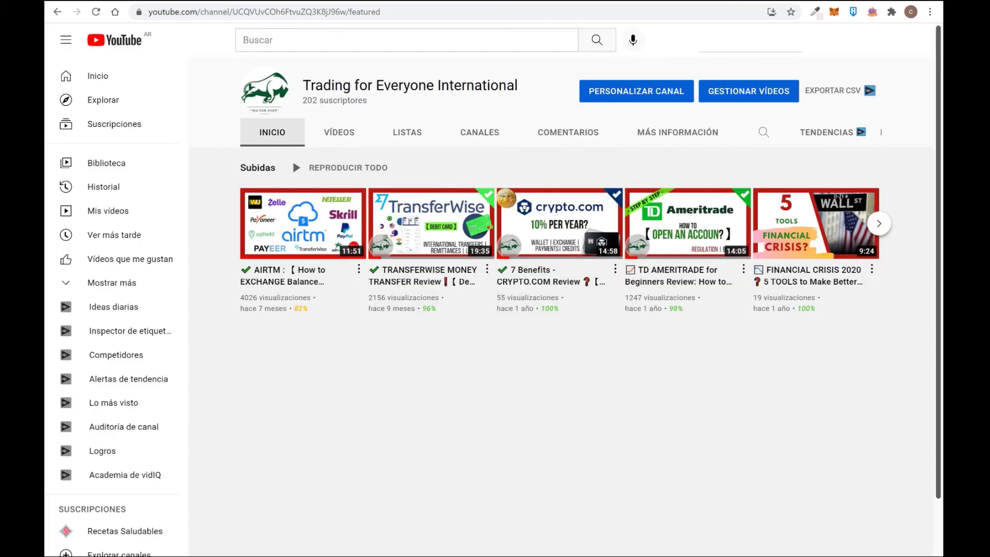
{"action": "left_click", "coordinate": [349, 431]}
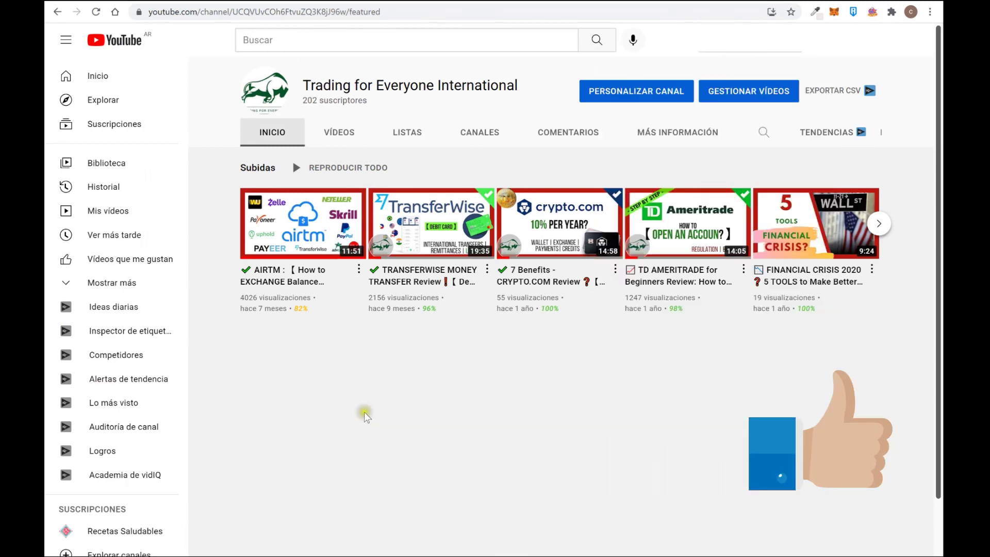